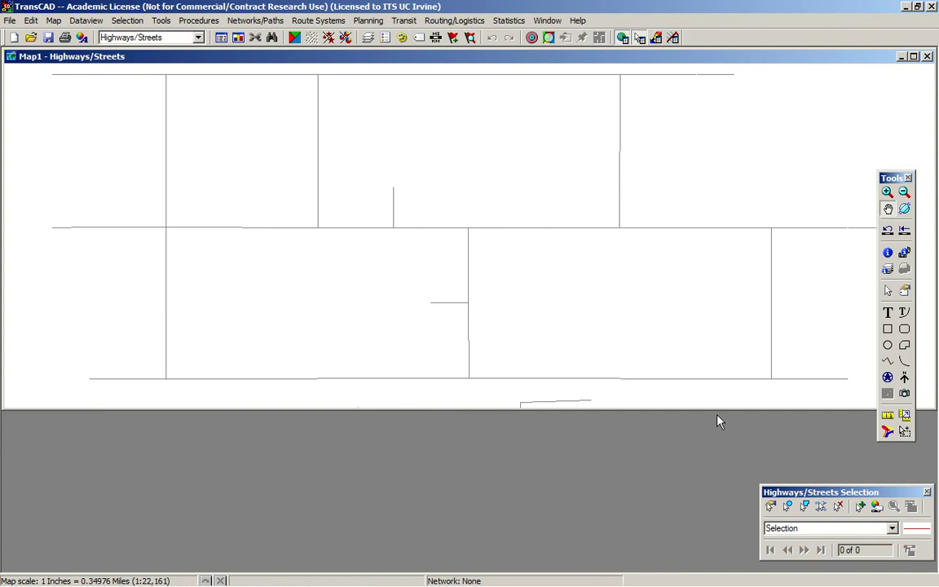
- Enlarge the Map1 window downward so the full street grid and the zigzag line below it show
drag(717, 410, 708, 569)
drag(624, 359, 623, 326)
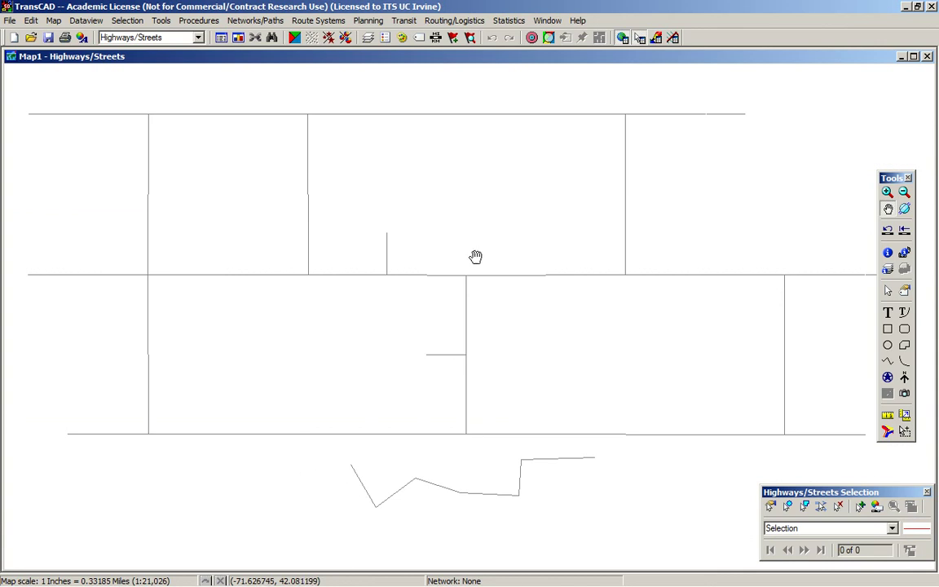
- Unhide the Nodes layer in Map Layers so node points appear at line ends and intersections
click(368, 38)
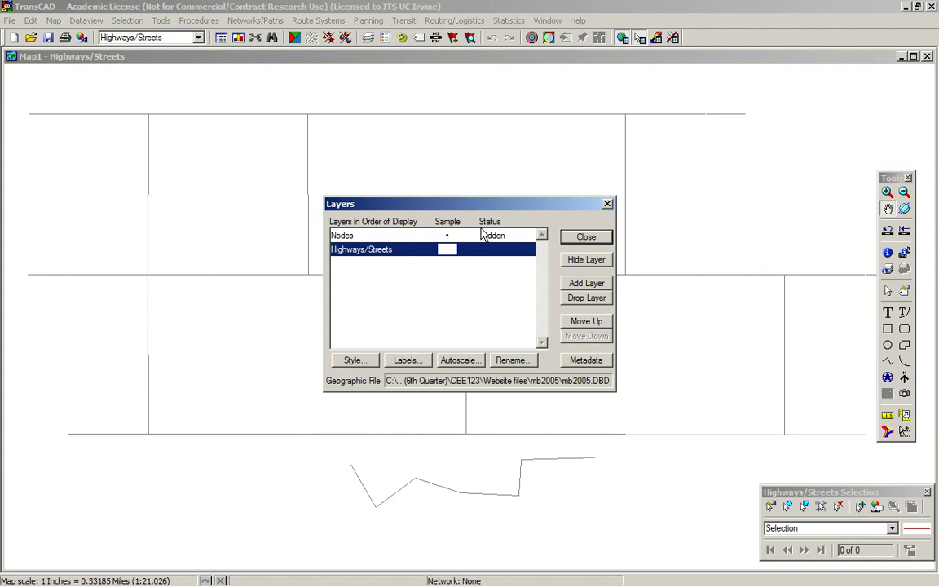
click(586, 237)
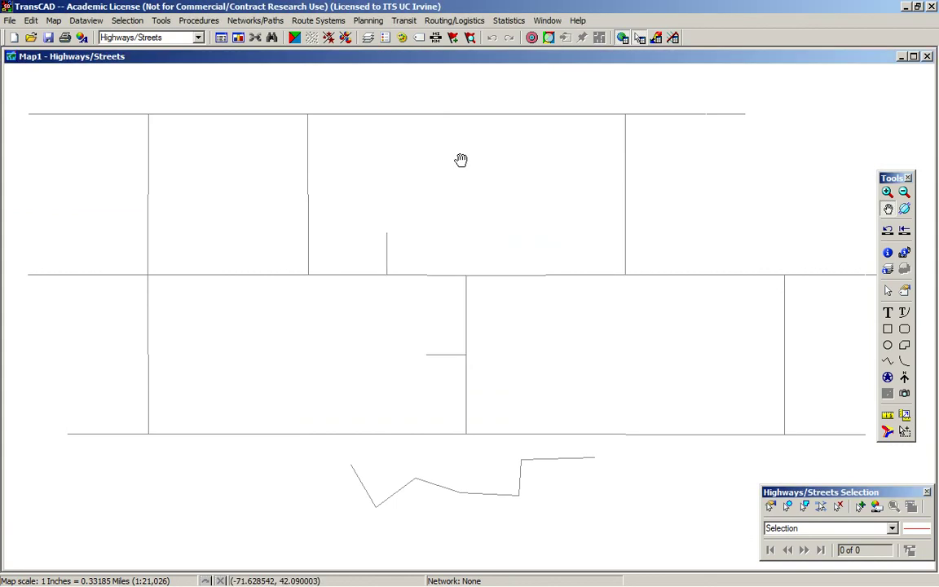
click(369, 43)
click(447, 236)
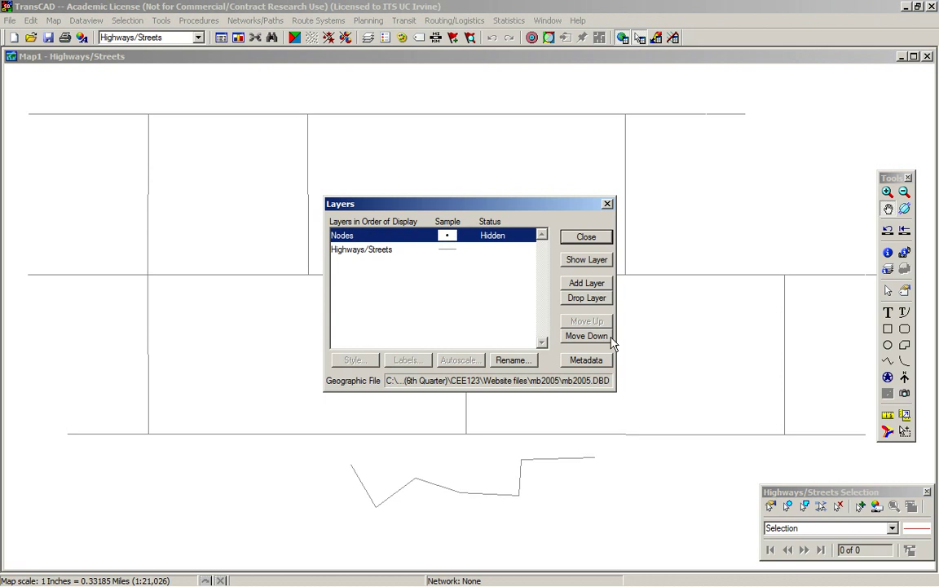
click(597, 260)
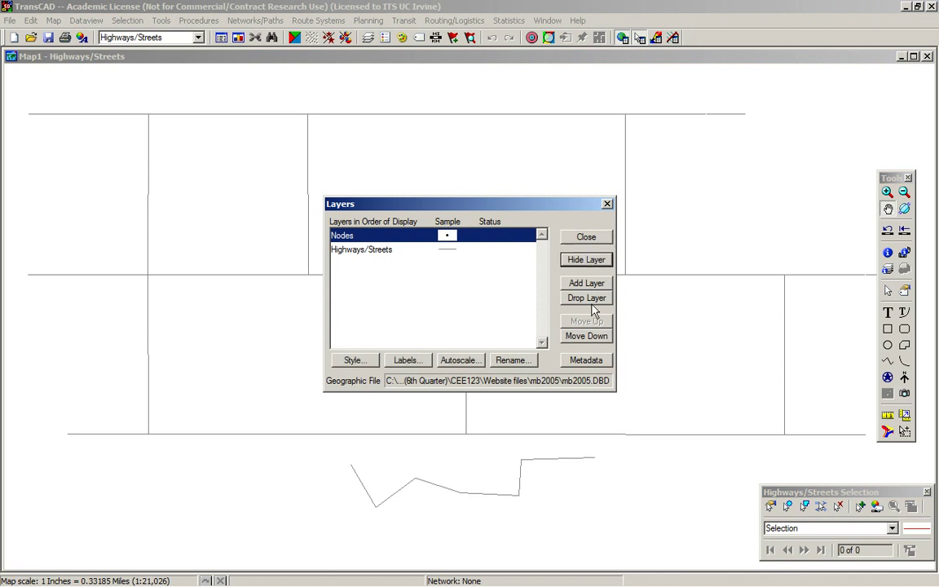
click(599, 238)
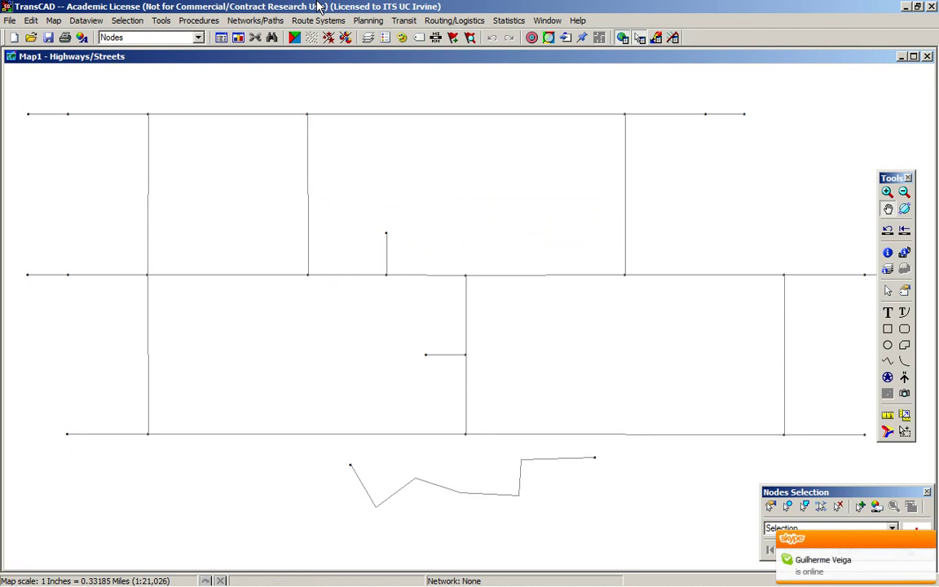
- Make Highways/Streets the working layer from the layer dropdown
click(161, 20)
mouse_move(238, 69)
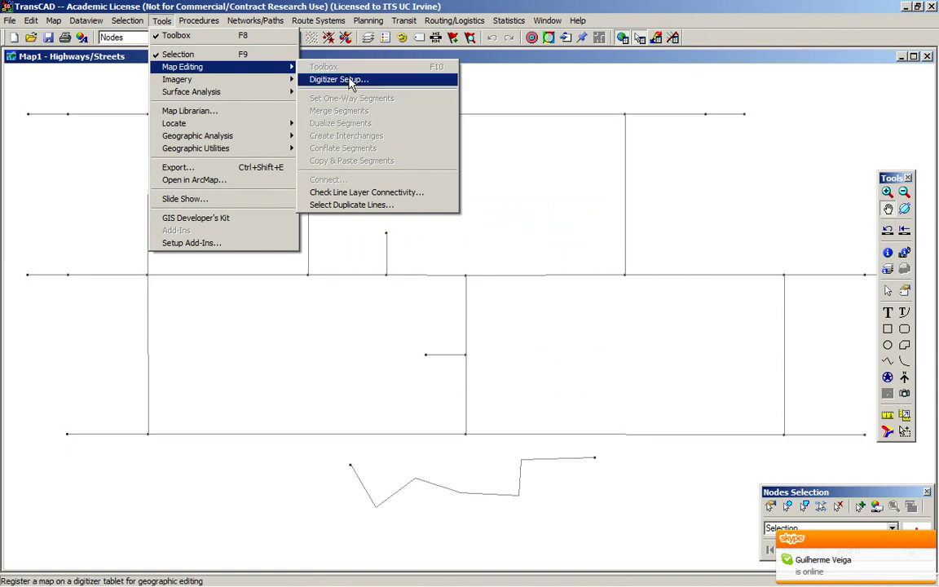
click(253, 5)
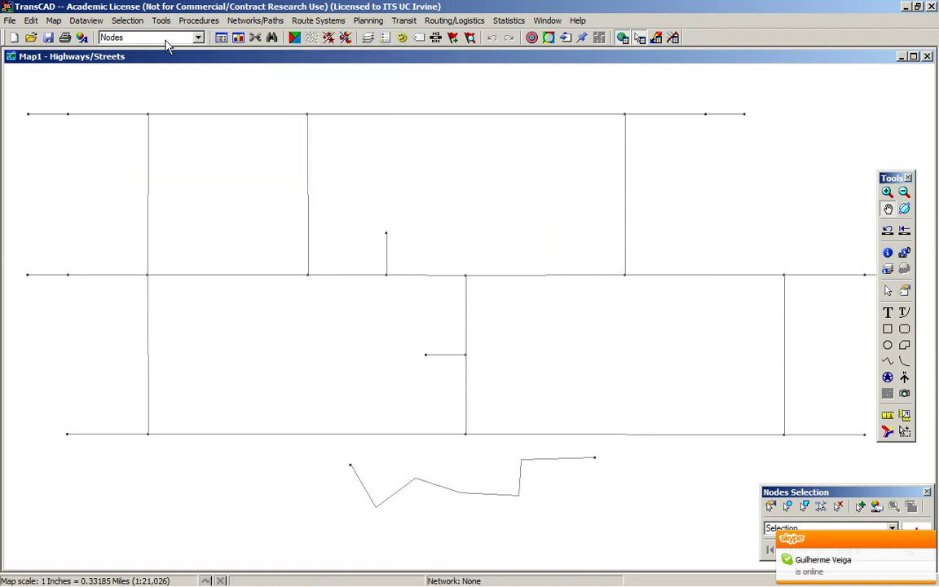
click(122, 37)
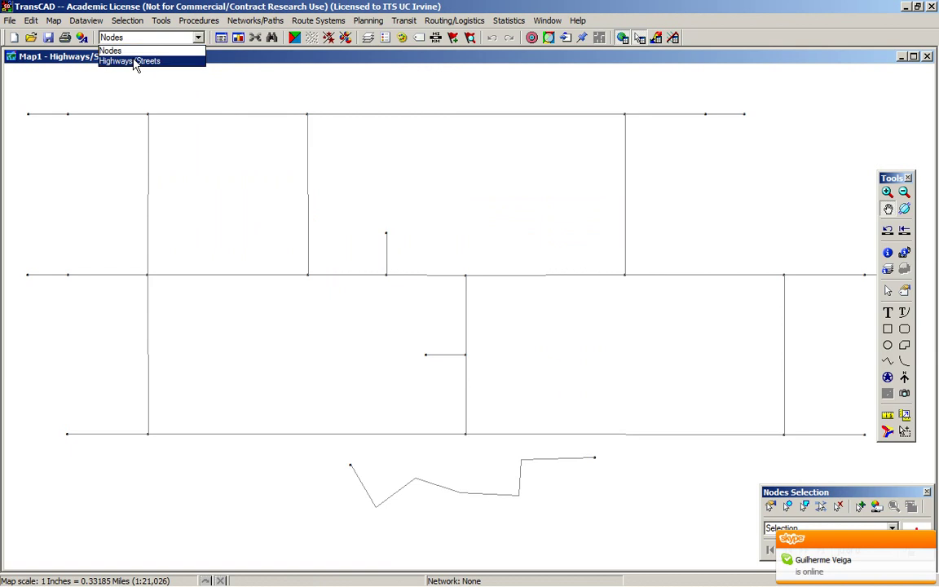
click(135, 63)
- Show the Map Editing toolbox and move it to the upper right of the map
click(163, 22)
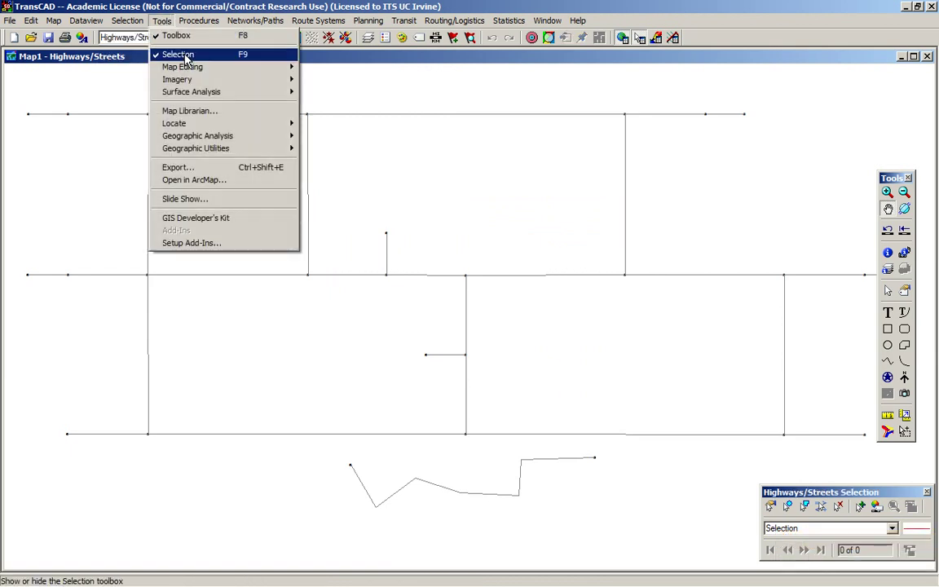
mouse_move(212, 67)
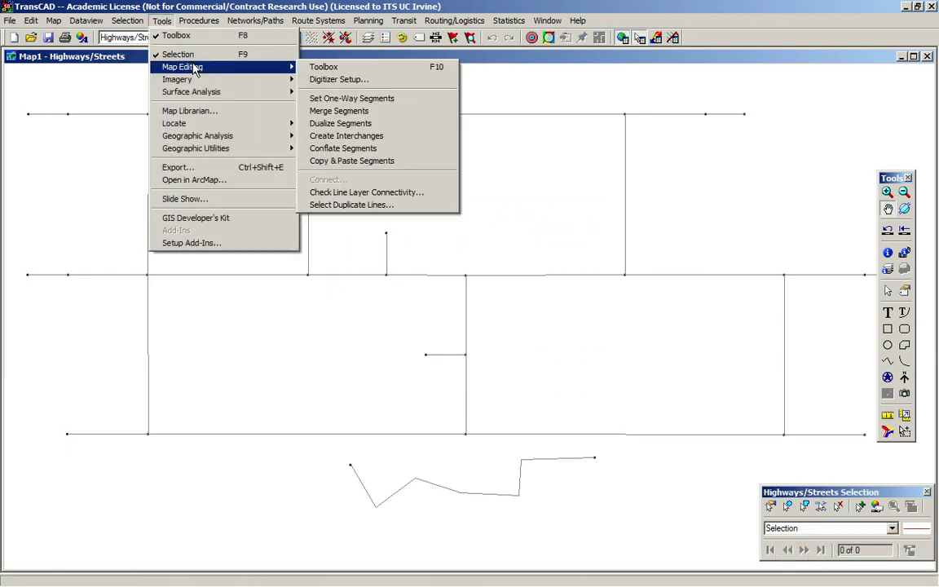
click(355, 68)
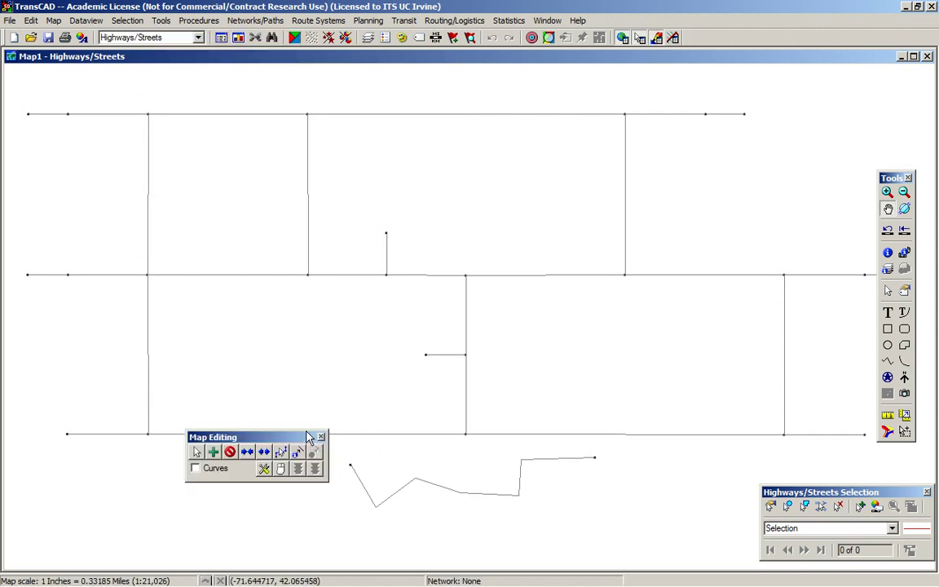
drag(296, 439, 755, 197)
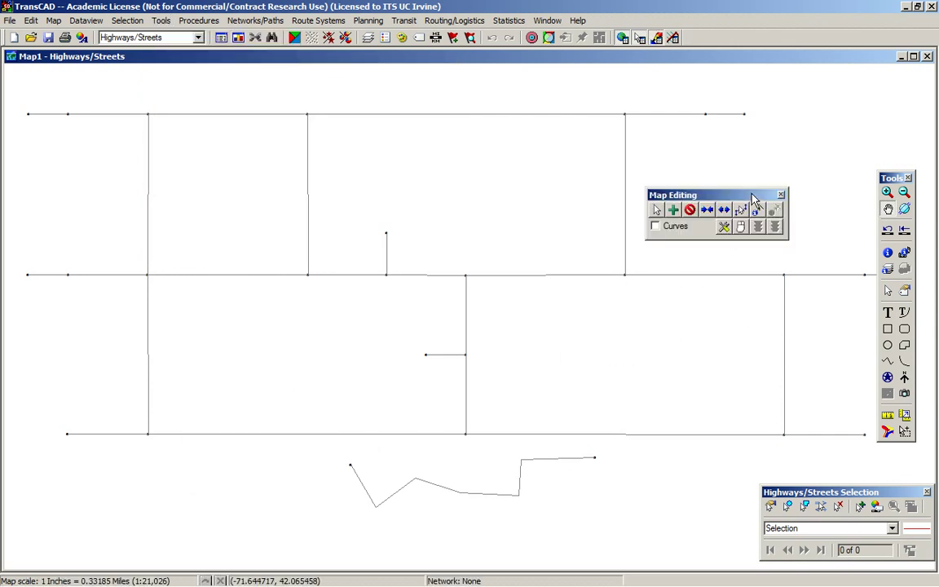
- Open the geographic editing settings and the Highways/Streets join/split attribute rules dialog
click(724, 228)
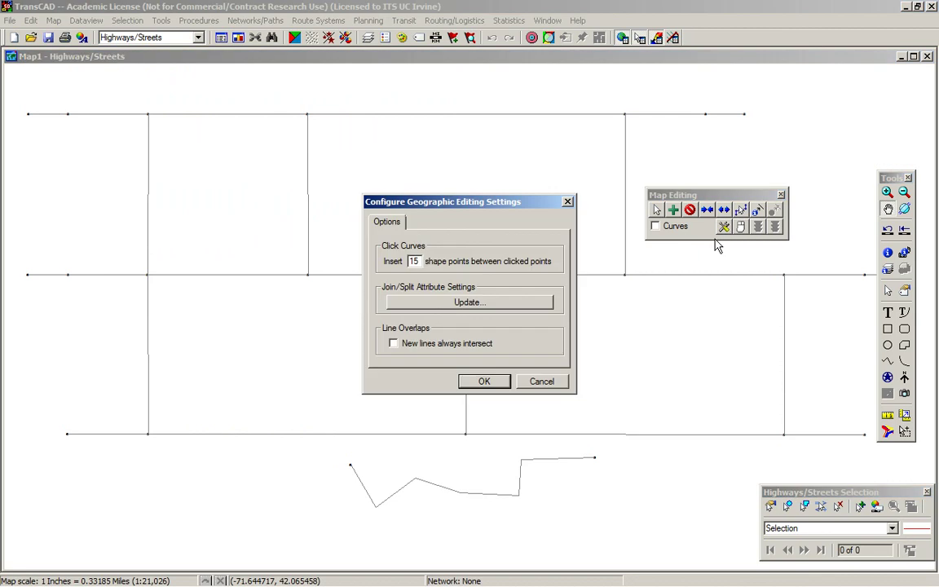
drag(455, 202, 272, 138)
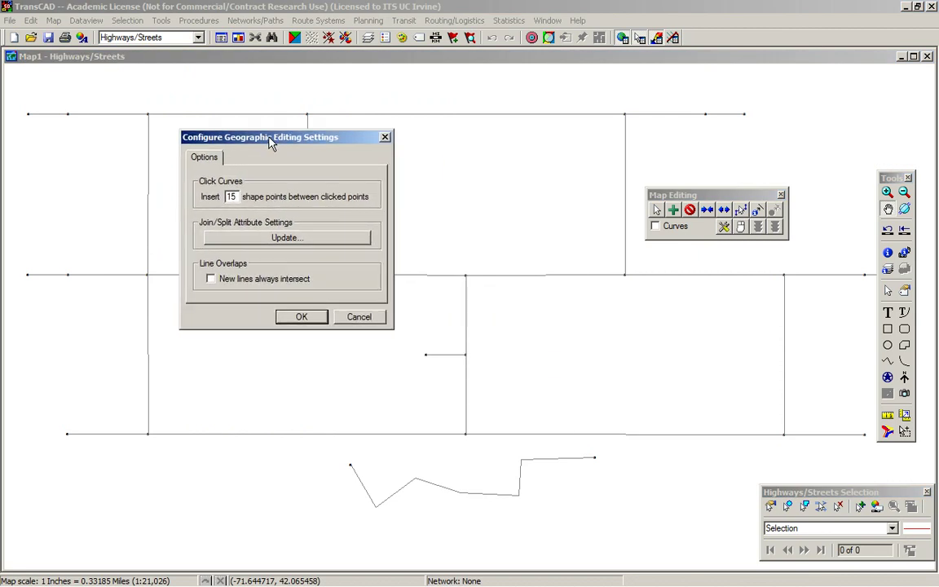
click(283, 238)
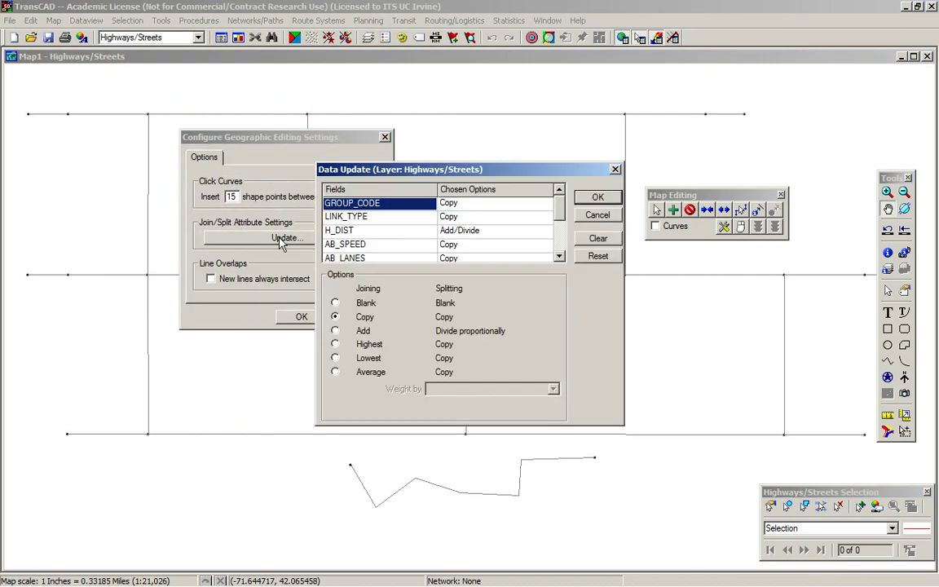
drag(481, 179, 484, 158)
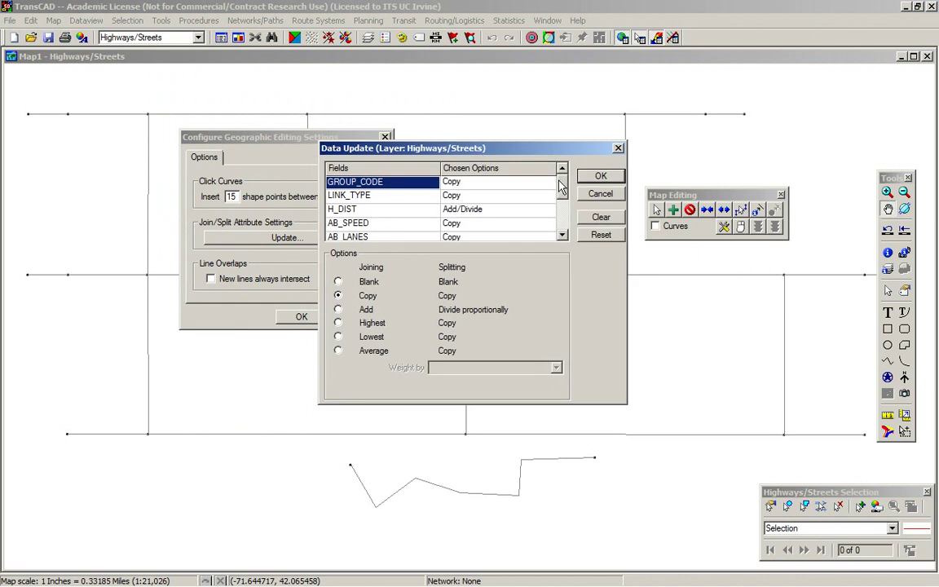
mouse_move(562, 185)
mouse_down()
mouse_move(564, 213)
mouse_move(557, 171)
mouse_up()
drag(489, 150, 494, 139)
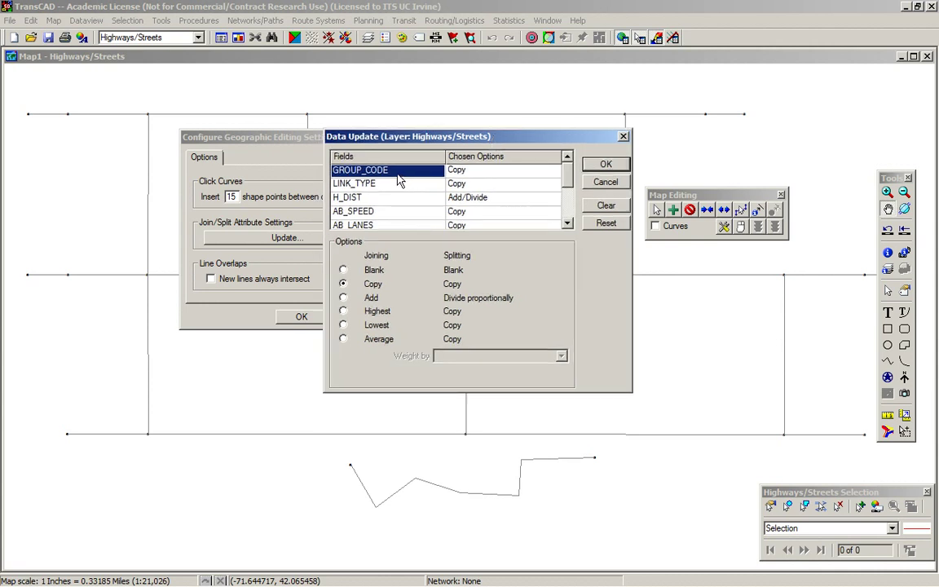
- Review the rules for LINK_TYPE, GROUP_CODE, AB_SPEED, AB_LANES, AB_CAPACITY and BA_SPEED
click(363, 184)
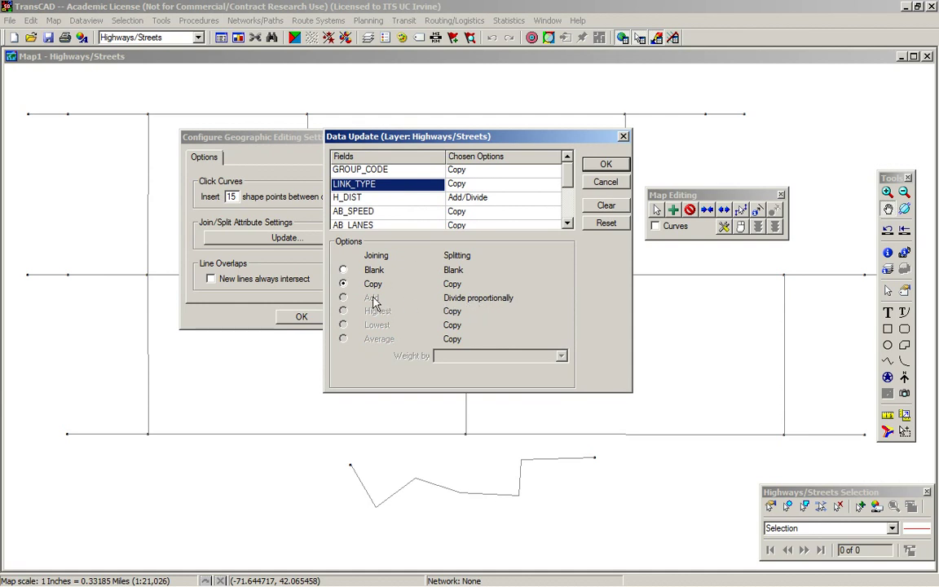
click(404, 171)
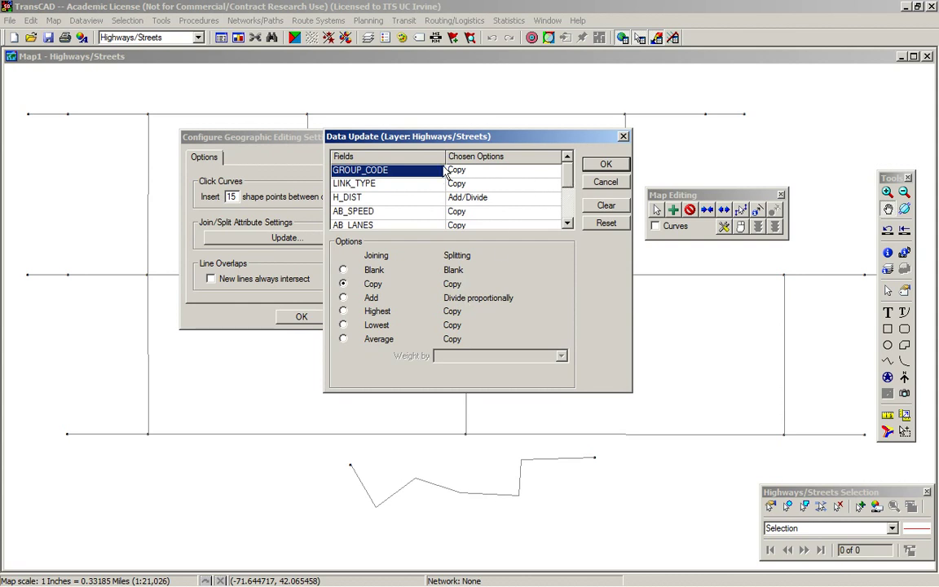
key(Down)
scroll(568, 177, down, 2)
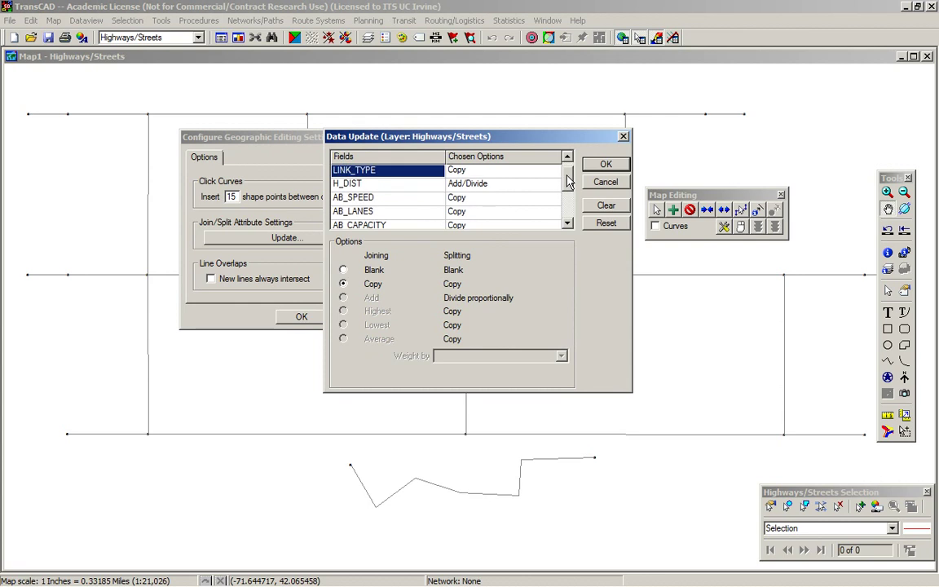
click(399, 184)
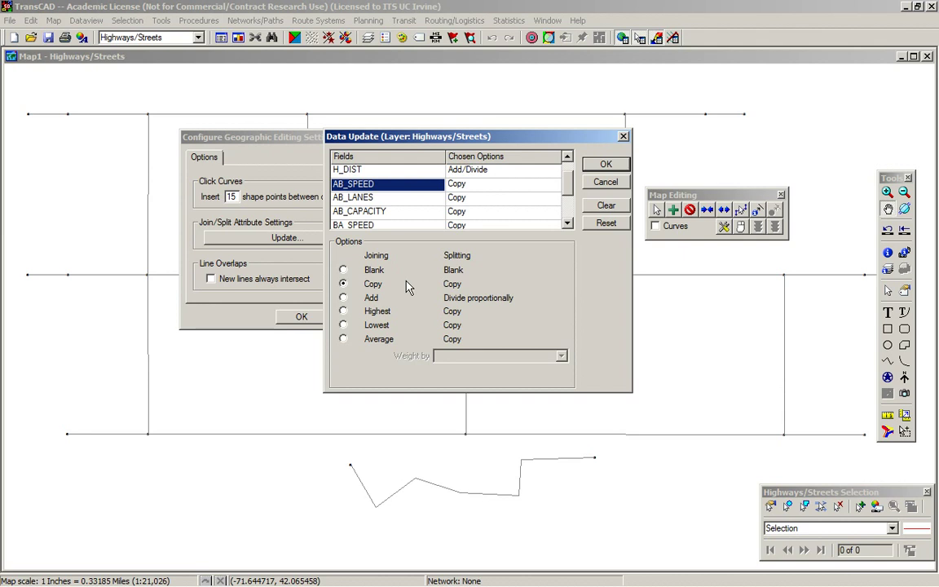
click(392, 206)
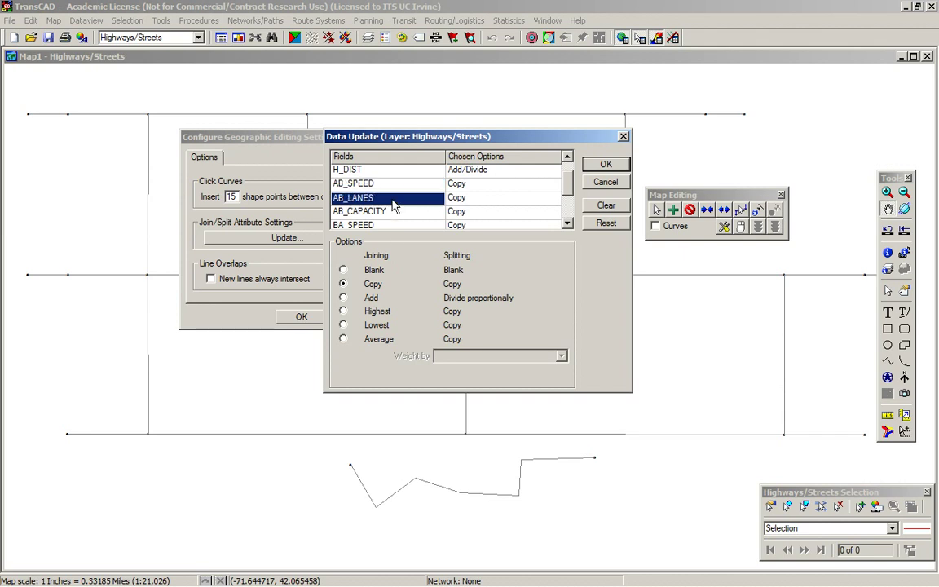
click(392, 212)
click(382, 224)
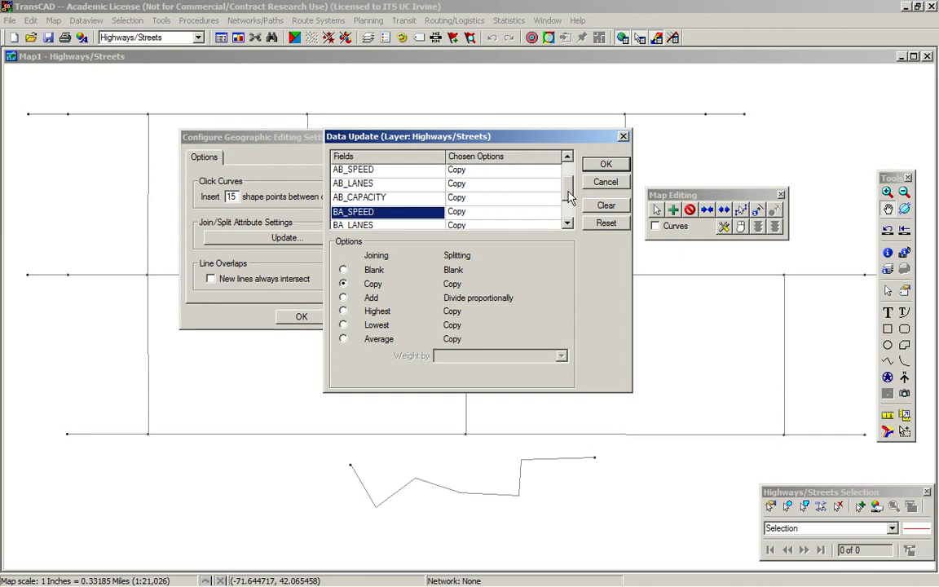
mouse_move(568, 198)
mouse_down()
mouse_move(570, 206)
mouse_move(570, 194)
mouse_up()
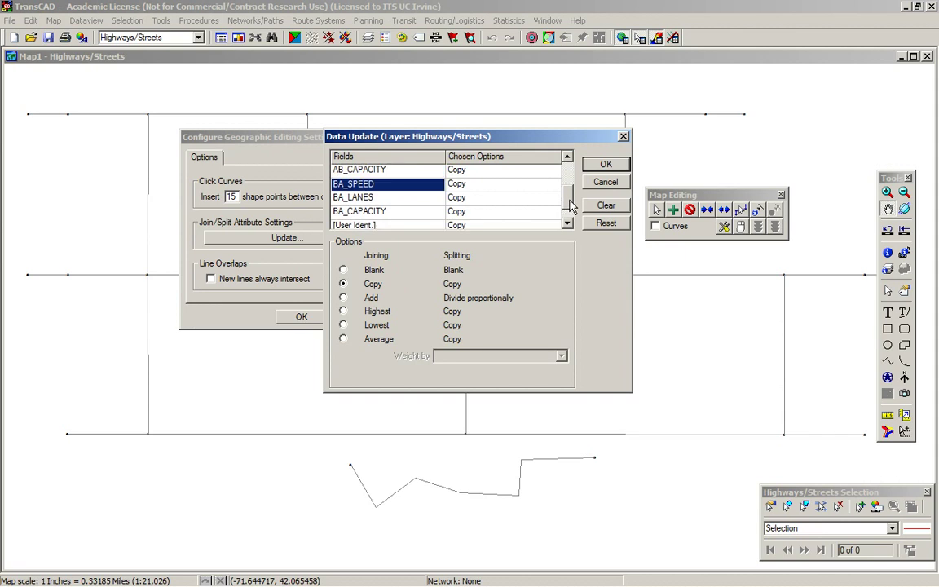
- Set AB_CAPACITY and BA_CAPACITY joining to Lowest and accept the attribute rules
click(404, 170)
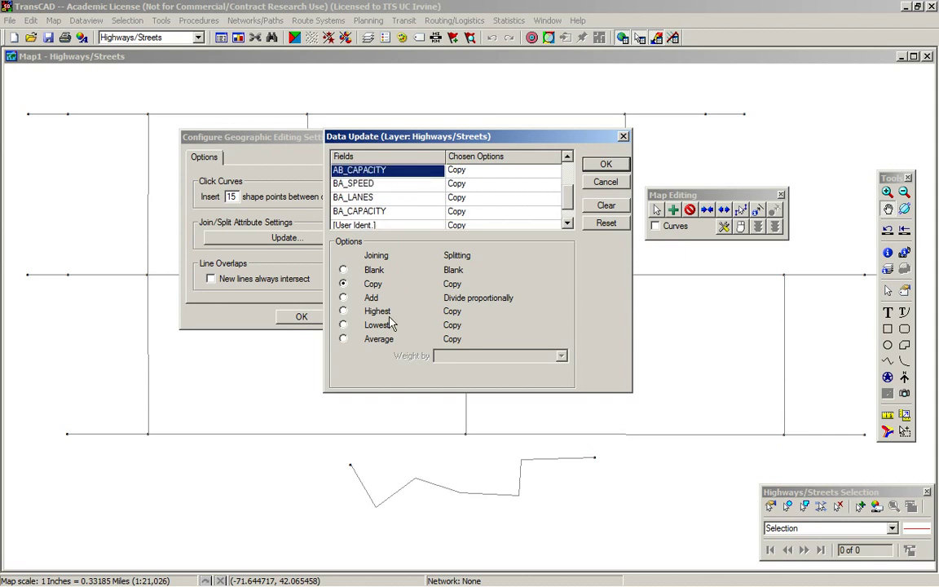
click(343, 325)
click(380, 212)
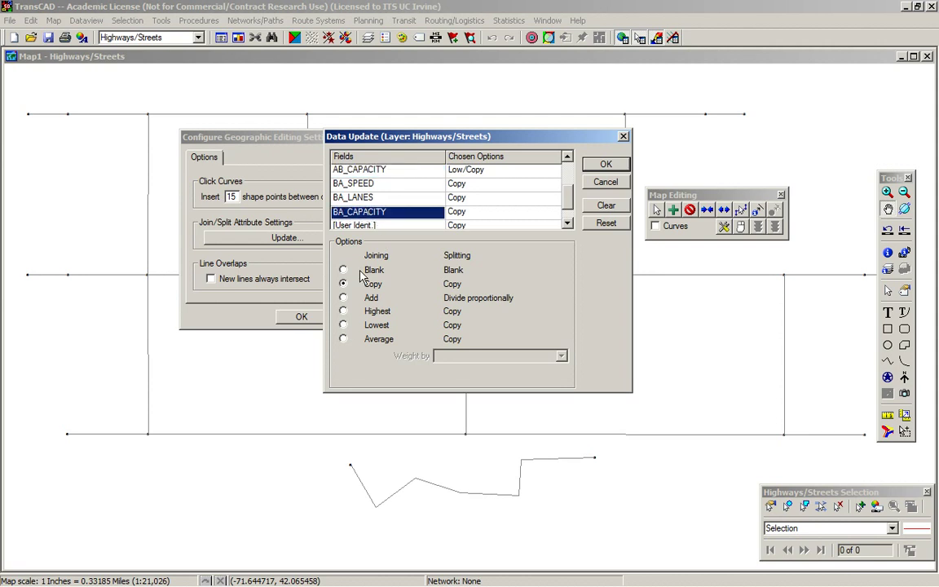
click(343, 325)
click(606, 163)
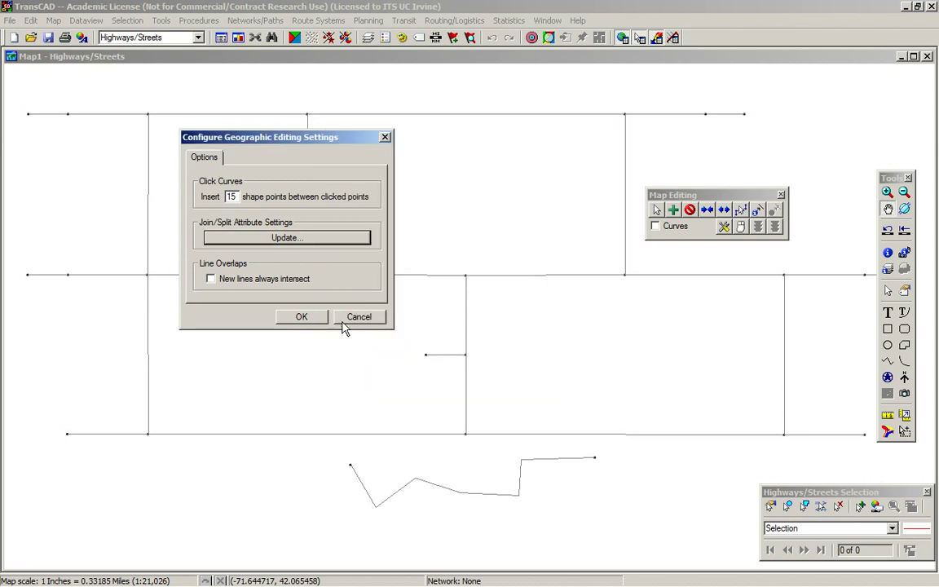
- Confirm the editing settings, try moving the zigzag street's endpoints, then discard those changes
click(300, 317)
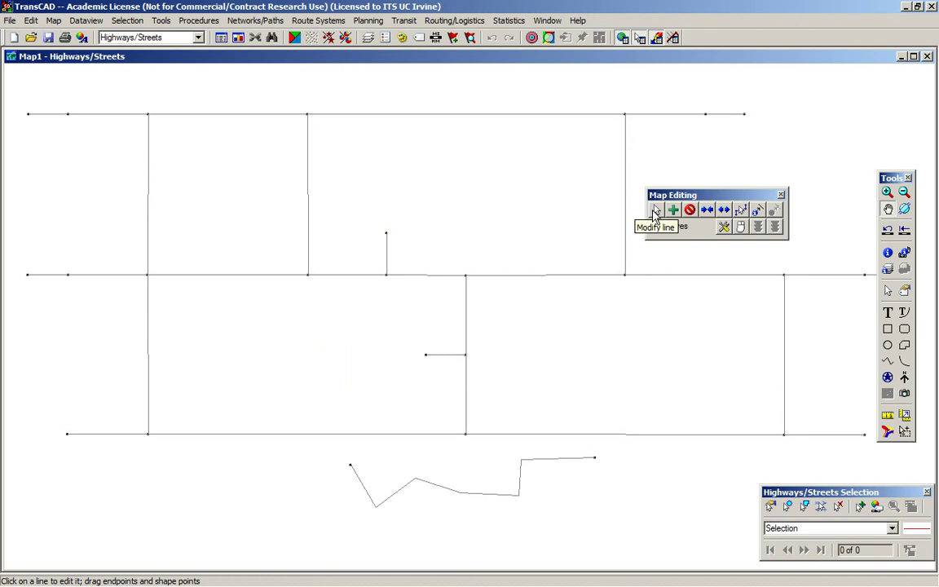
click(653, 211)
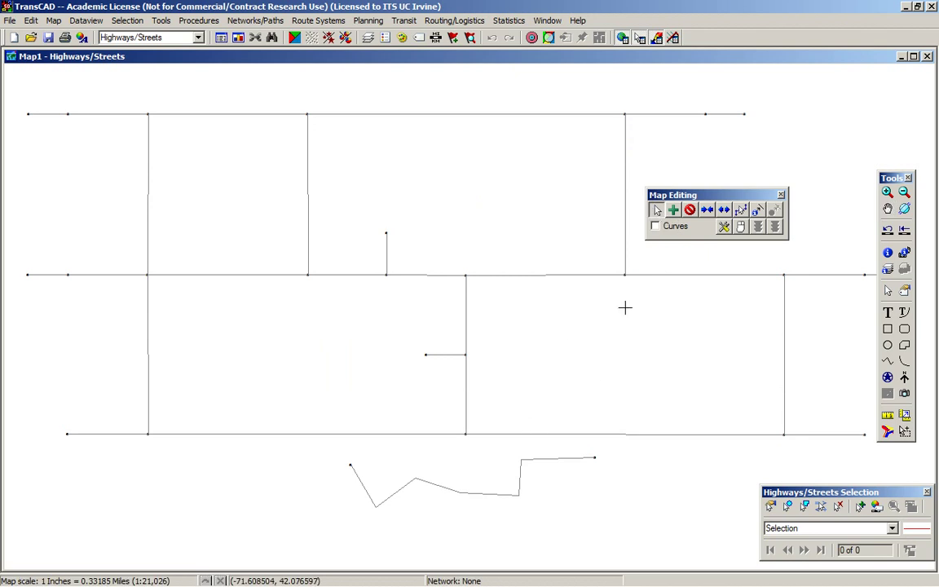
click(597, 457)
drag(595, 455, 565, 500)
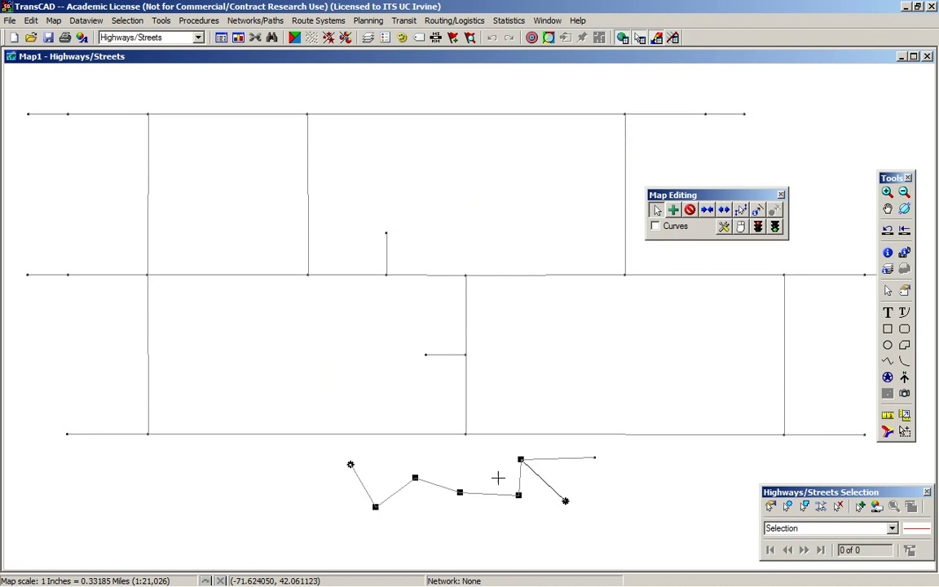
drag(350, 465, 321, 495)
click(757, 228)
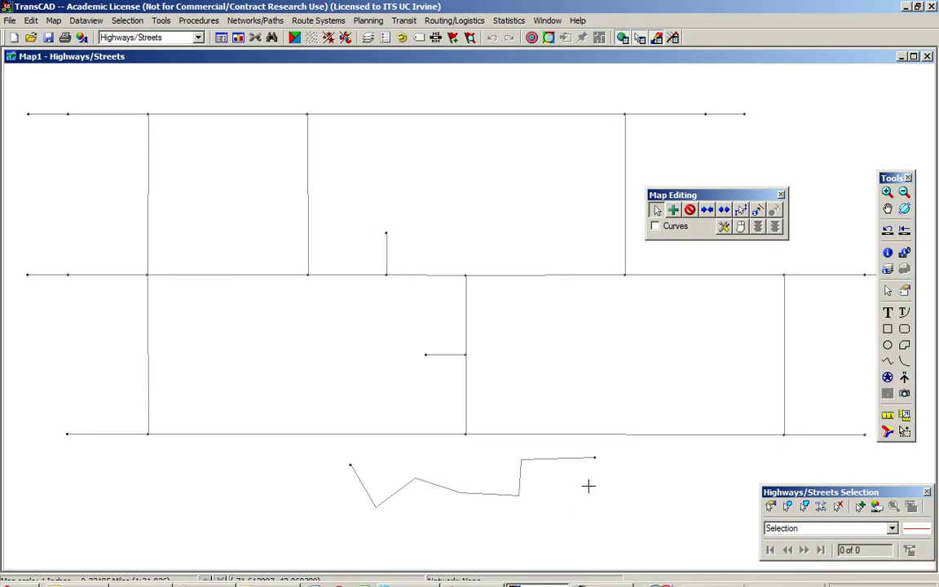
- Move both ends of the zigzag street lower and further out, and save the edit
drag(595, 458, 579, 494)
drag(349, 465, 315, 492)
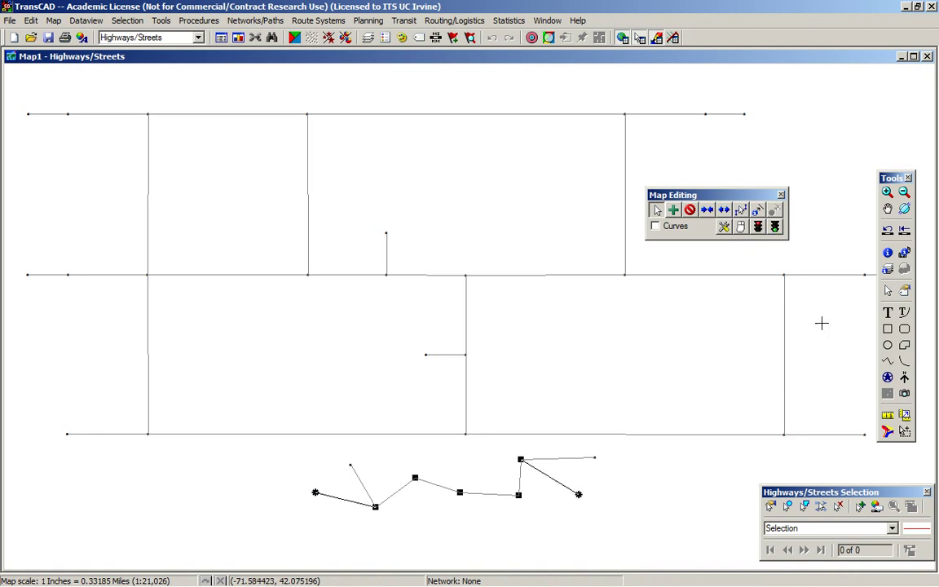
click(774, 227)
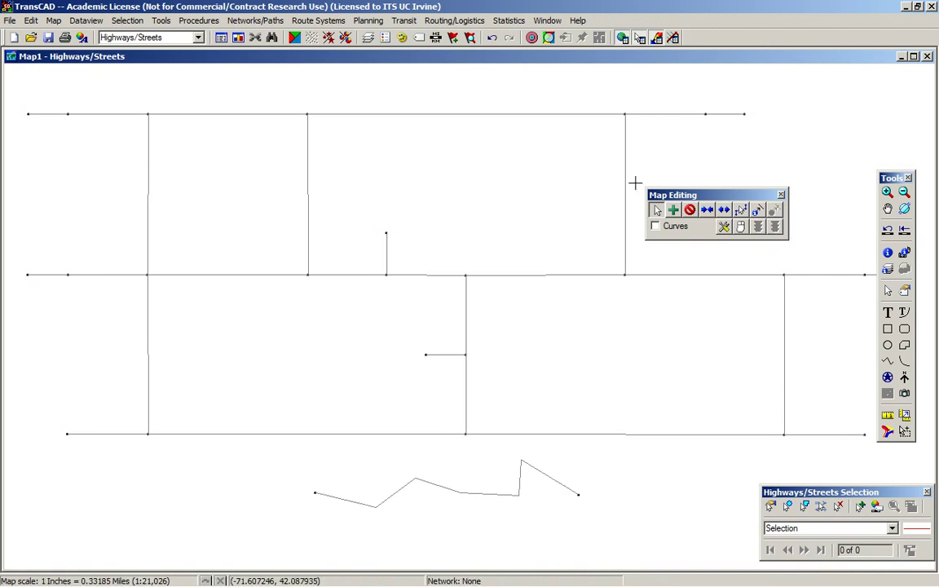
- Add a short link running down from the zigzag street and save it
click(673, 209)
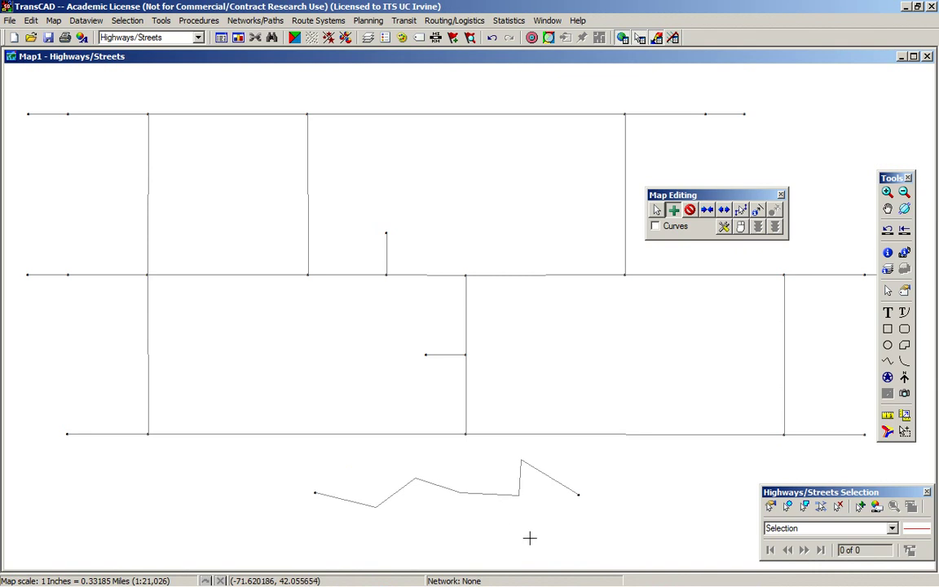
click(478, 493)
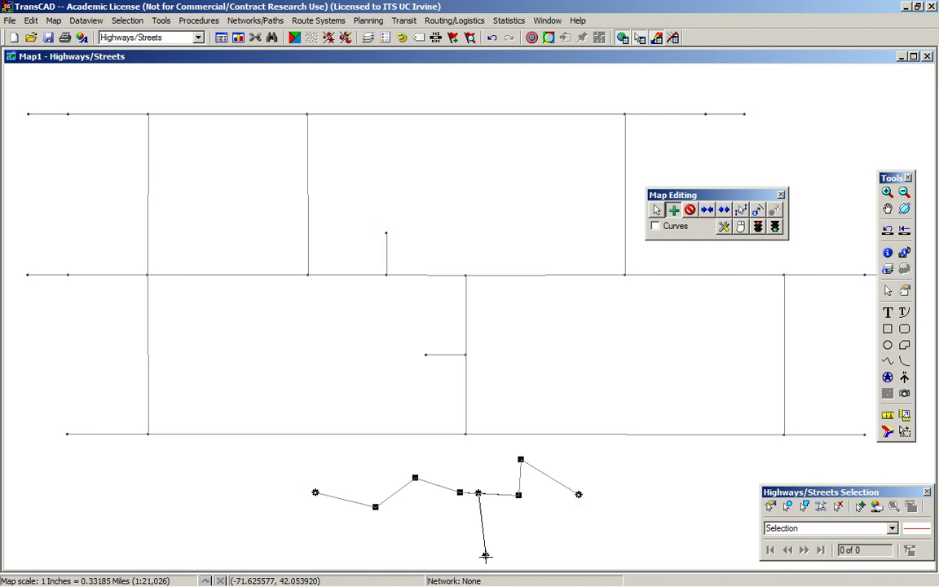
double_click(485, 556)
click(775, 227)
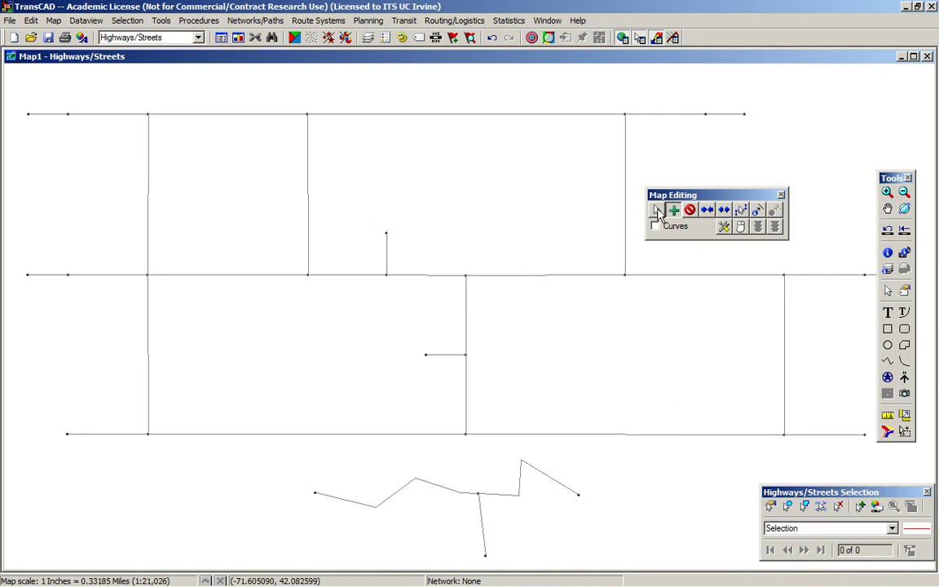
- Delete the new vertical link and save the deletion
click(689, 211)
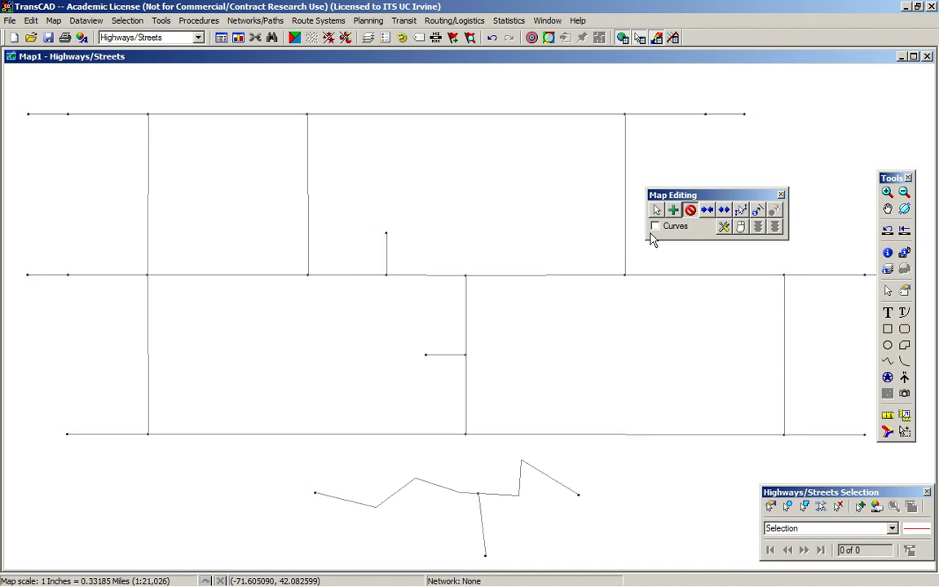
click(481, 522)
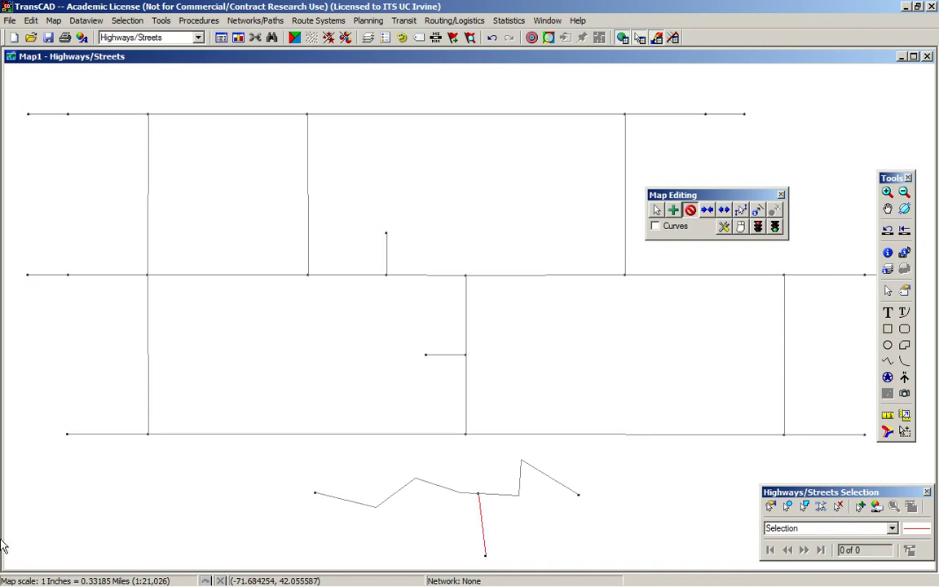
click(775, 227)
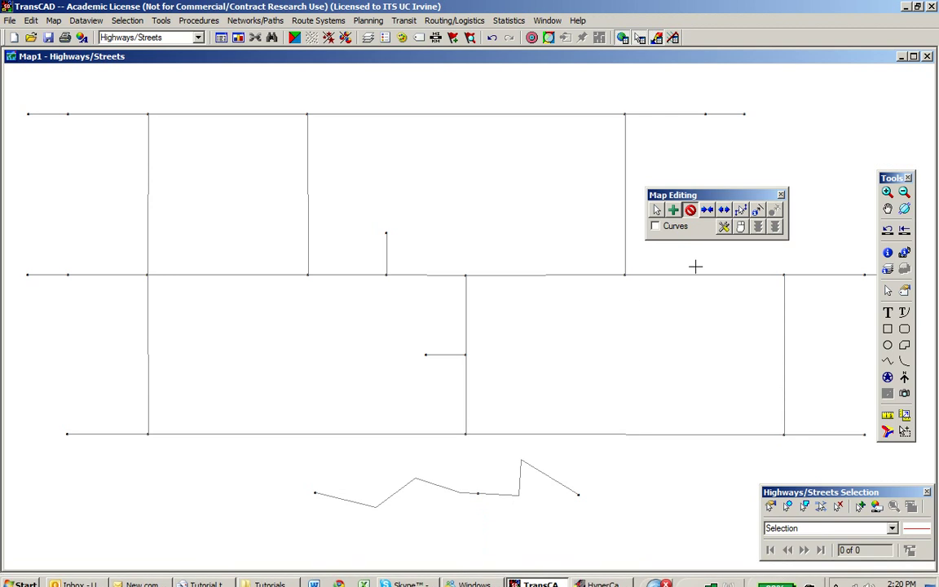
- Join the two zigzag pieces at their shared node and save
click(706, 210)
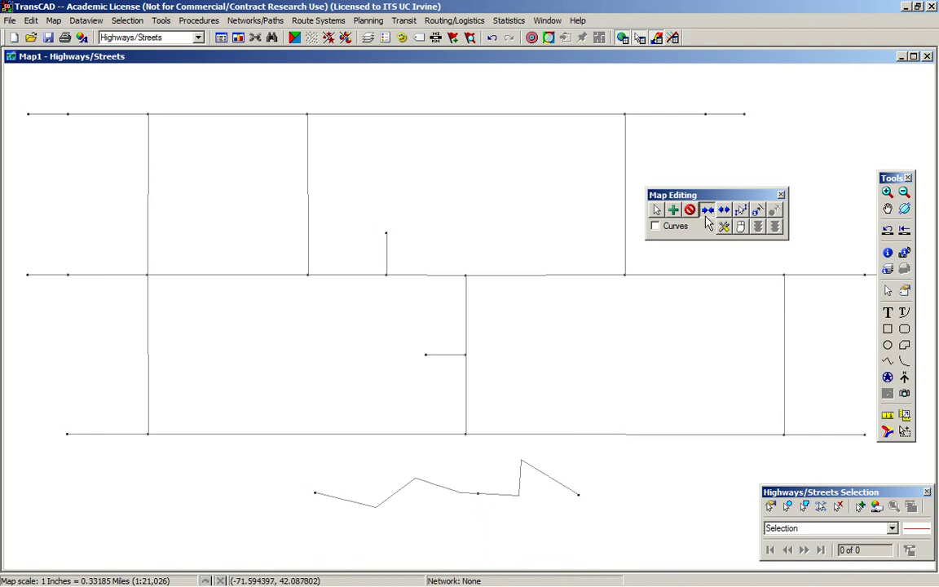
click(478, 493)
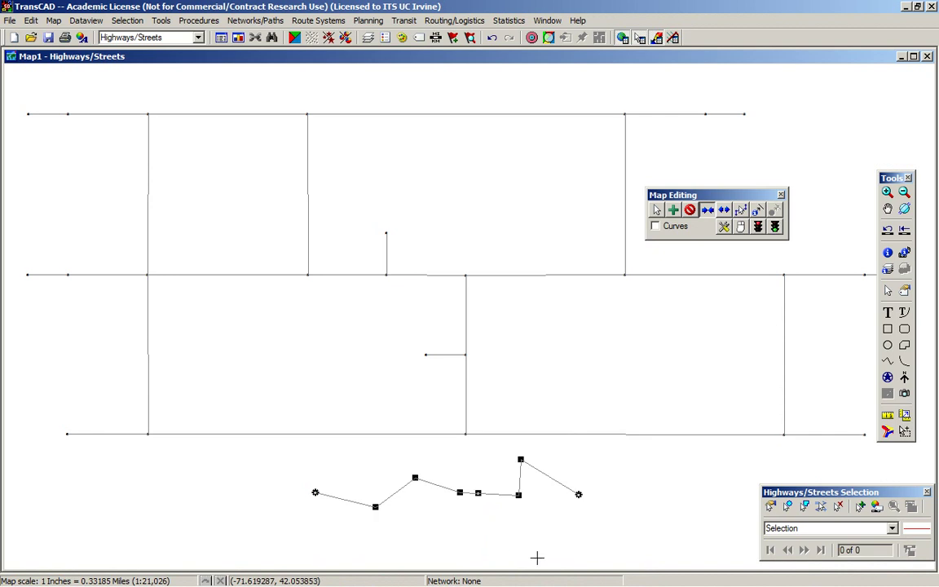
click(775, 229)
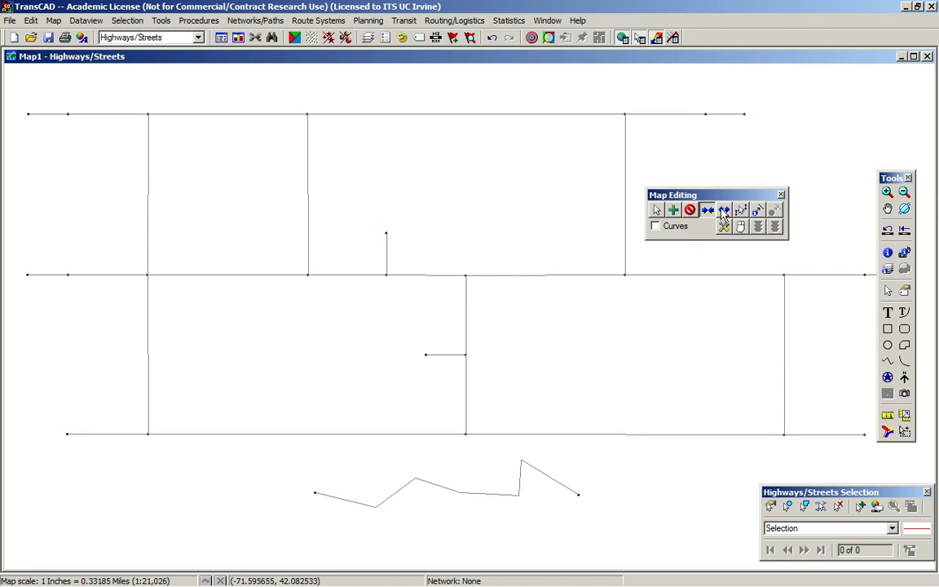
- Split the zigzag street just left of its middle and save
click(722, 213)
click(436, 485)
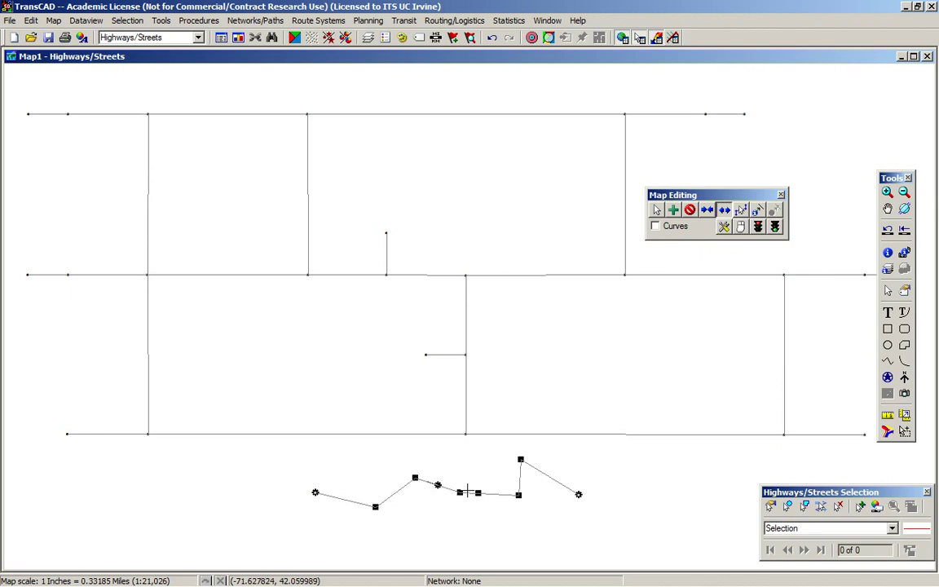
click(776, 228)
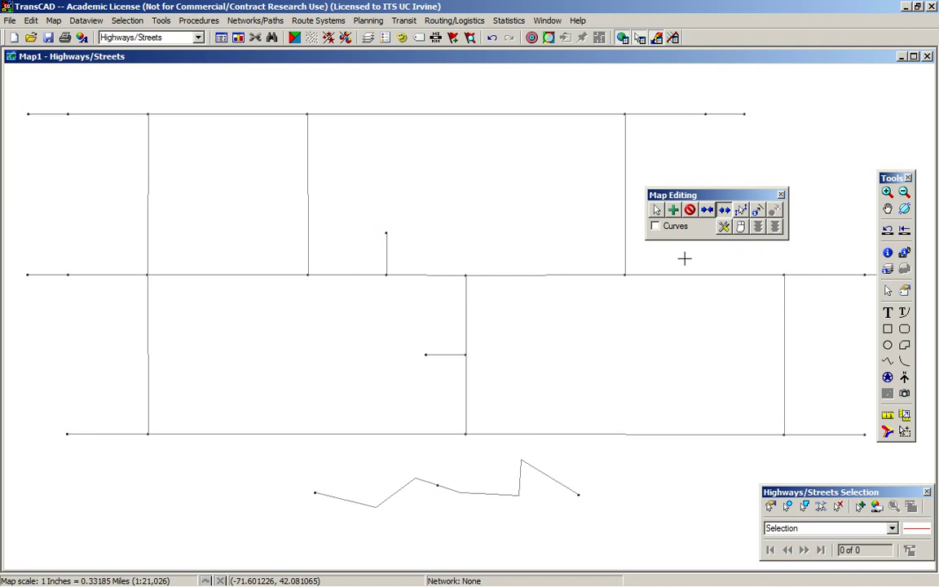
- Reshape the right section of the zigzag street, pulling its tall peak down, and save
click(657, 210)
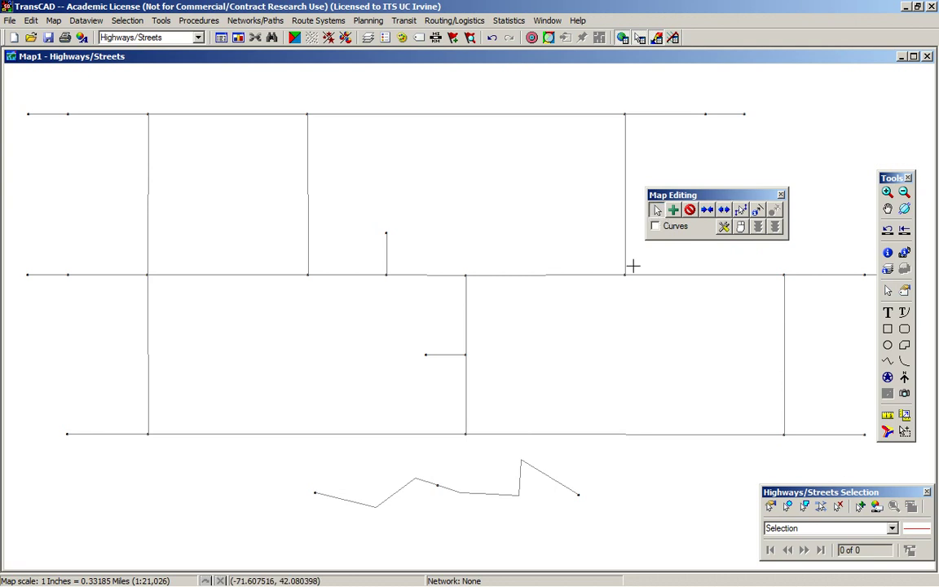
click(519, 495)
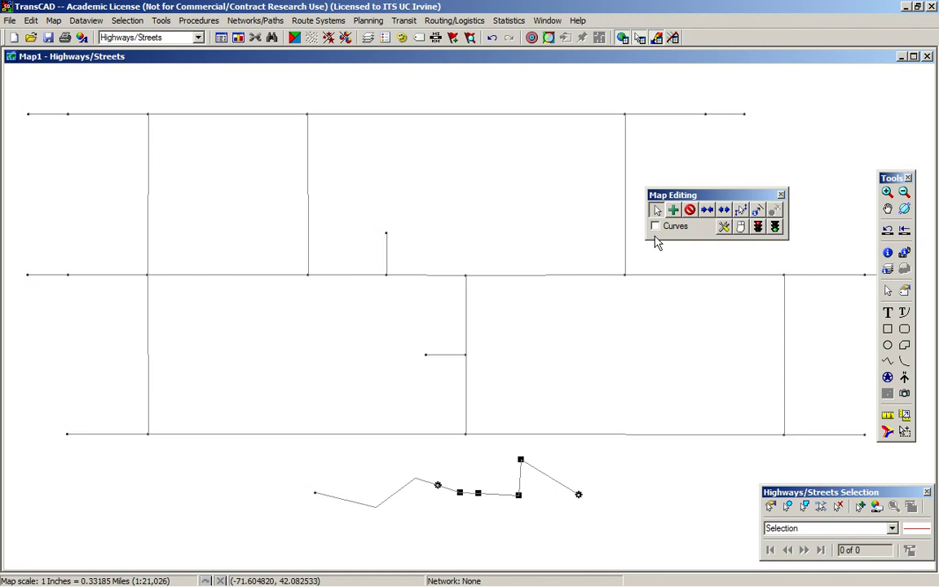
mouse_move(518, 495)
mouse_down()
mouse_move(509, 479)
mouse_move(520, 487)
mouse_move(525, 461)
mouse_move(513, 491)
mouse_move(536, 496)
mouse_up()
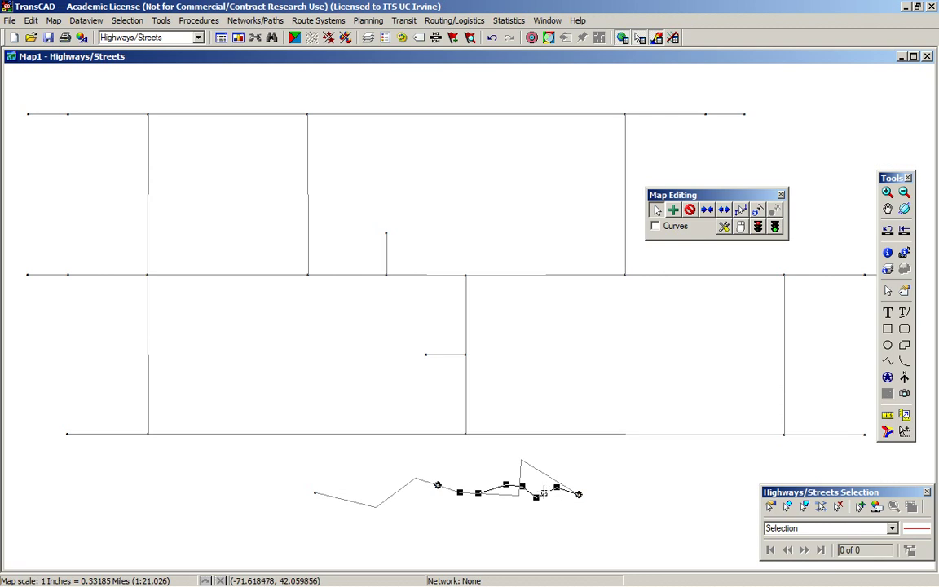
click(541, 490)
click(724, 226)
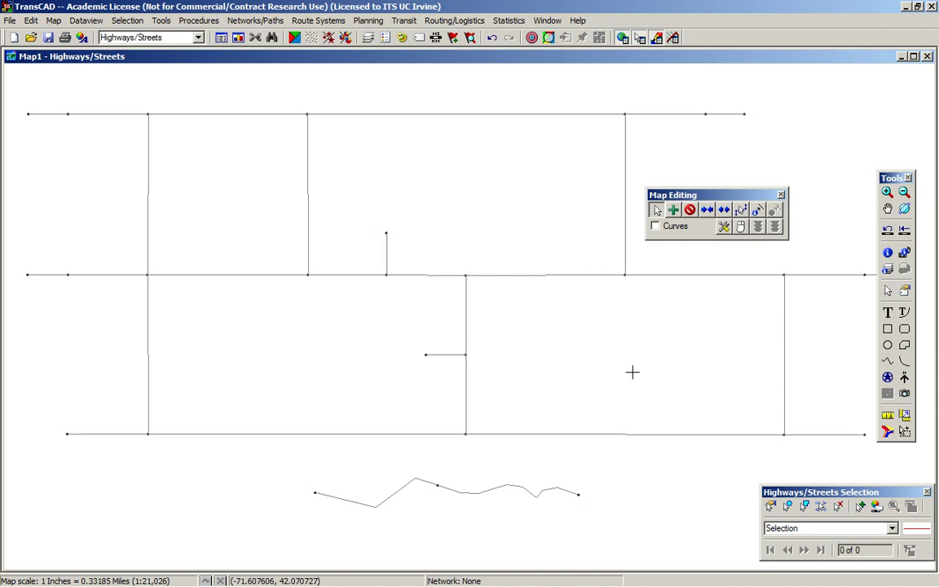
- Raise the section's lowest dip slightly to smooth the wave and save
click(535, 494)
drag(536, 499, 532, 491)
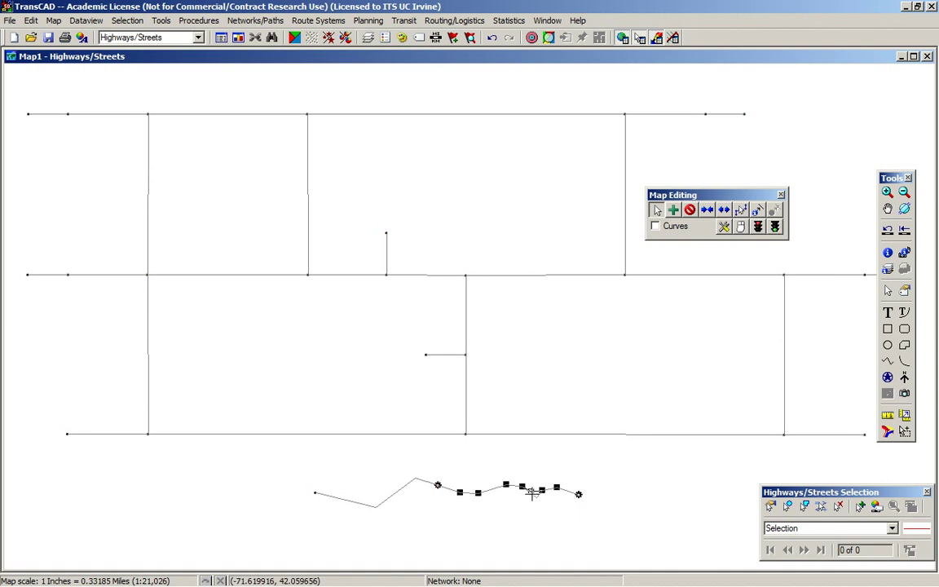
click(775, 230)
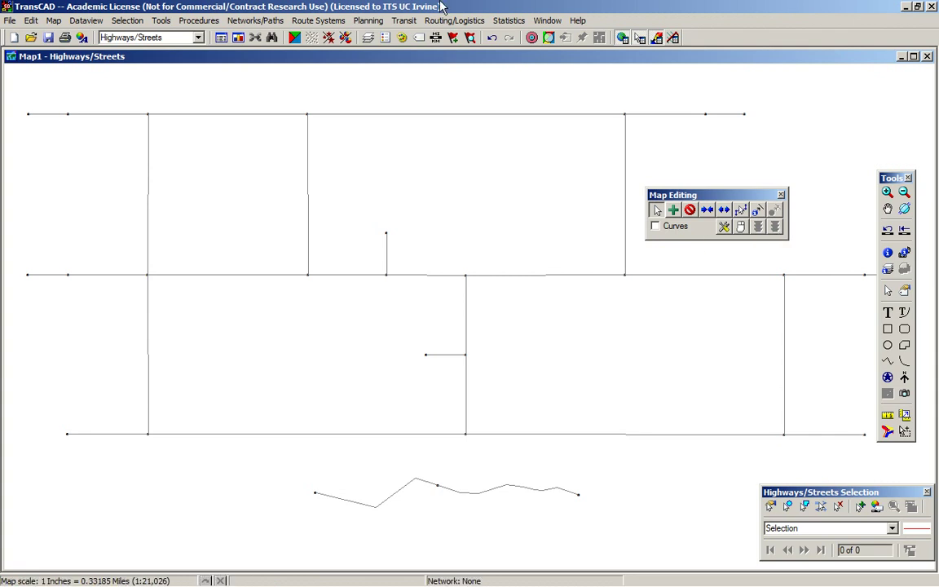
click(657, 211)
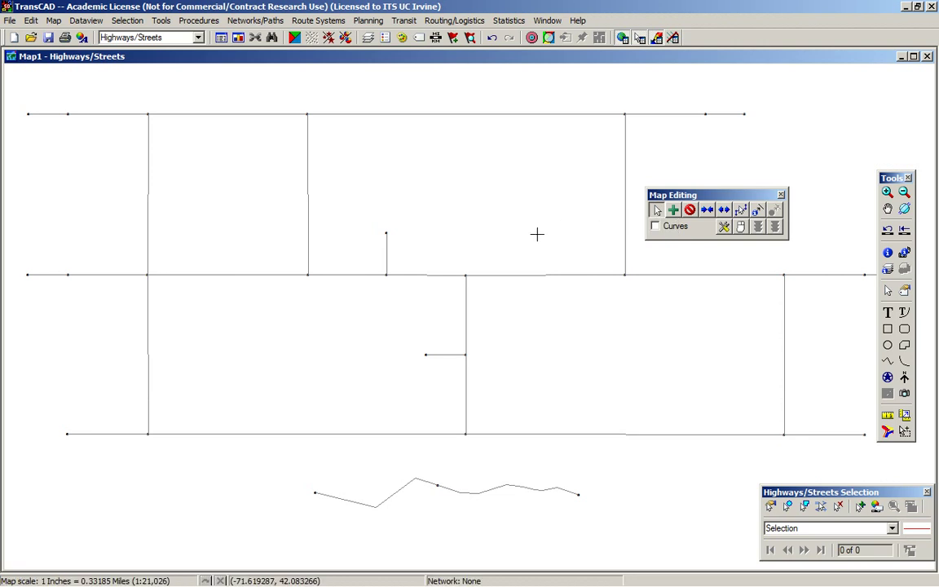
click(465, 275)
drag(465, 274, 456, 244)
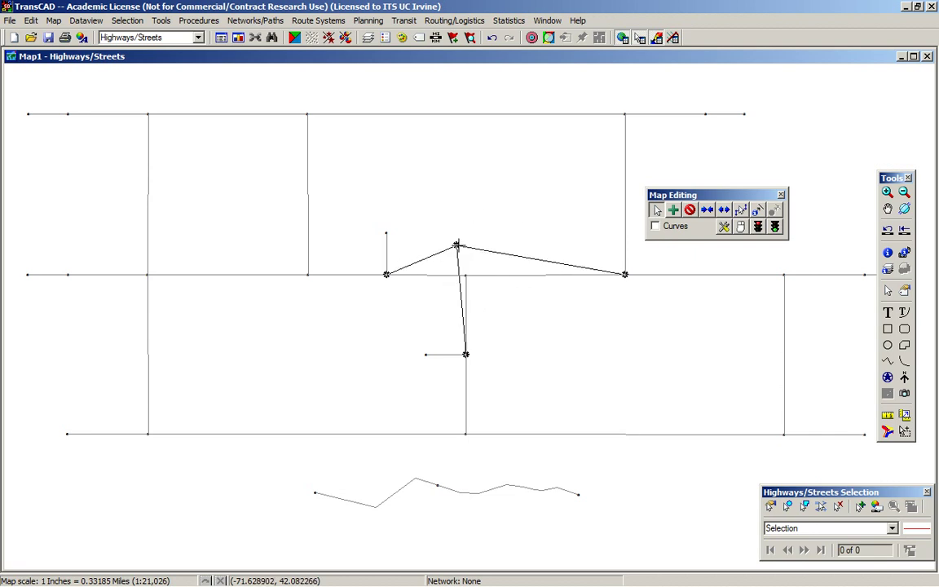
click(757, 228)
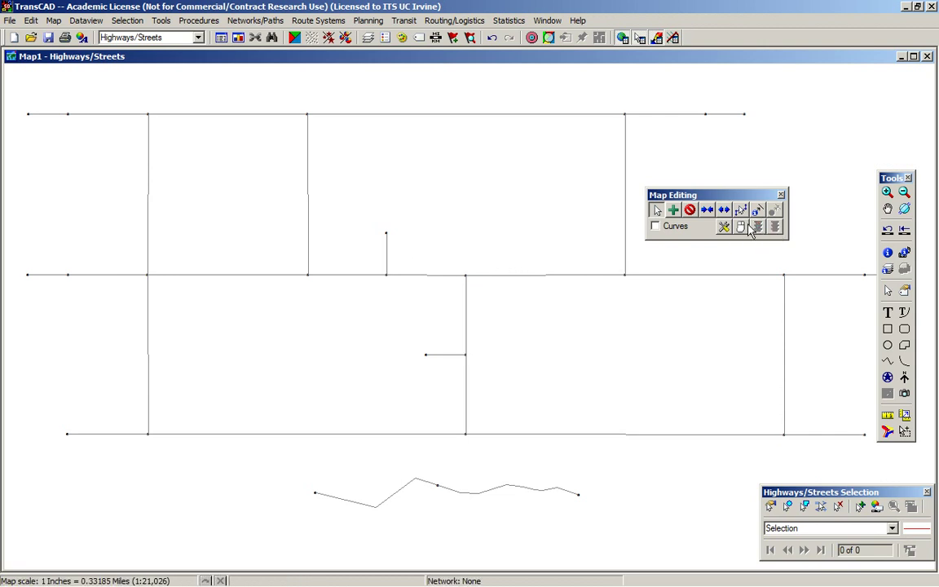
click(147, 274)
mouse_move(148, 274)
mouse_down()
mouse_move(103, 256)
mouse_move(137, 281)
mouse_move(163, 252)
mouse_move(152, 268)
mouse_up()
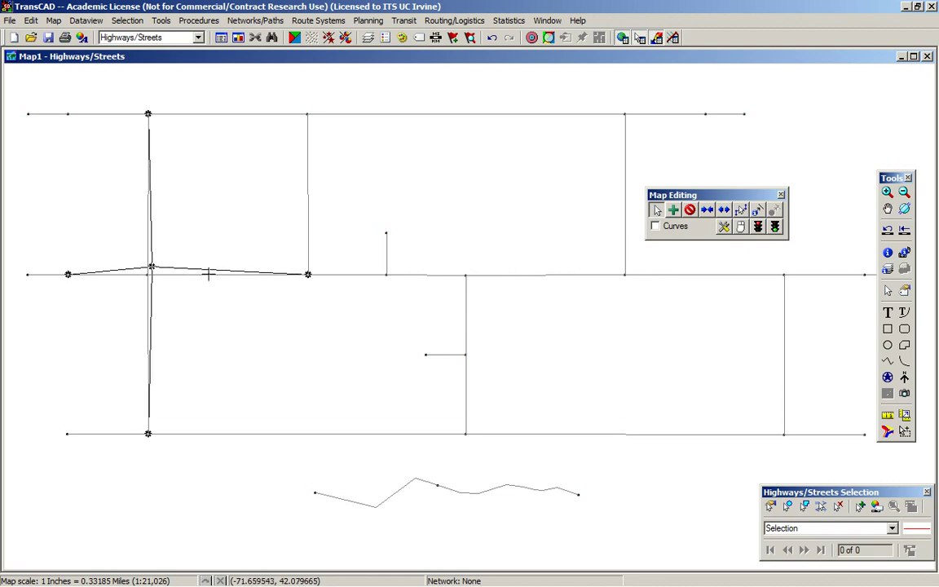
click(757, 227)
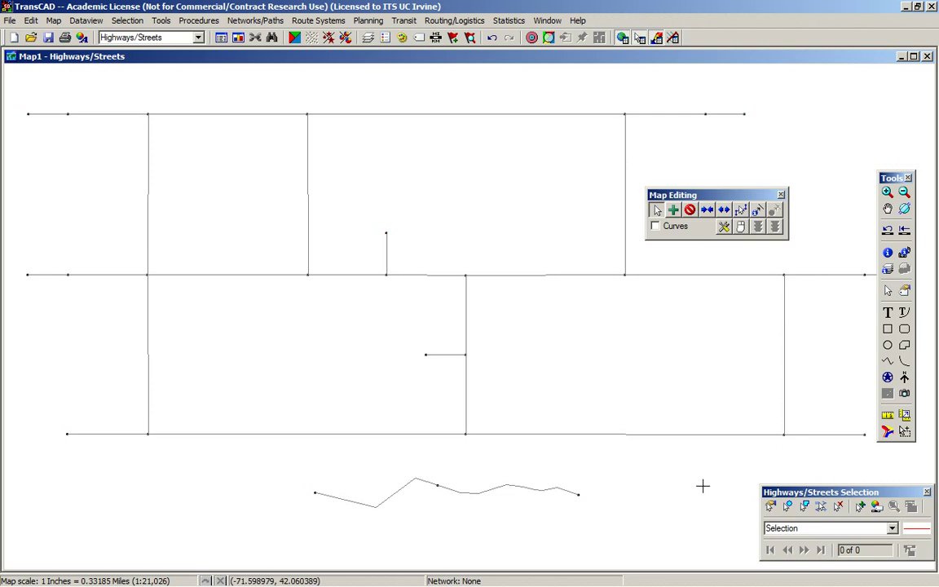
mouse_move(670, 577)
key(ctrl+w)
click(4, 22)
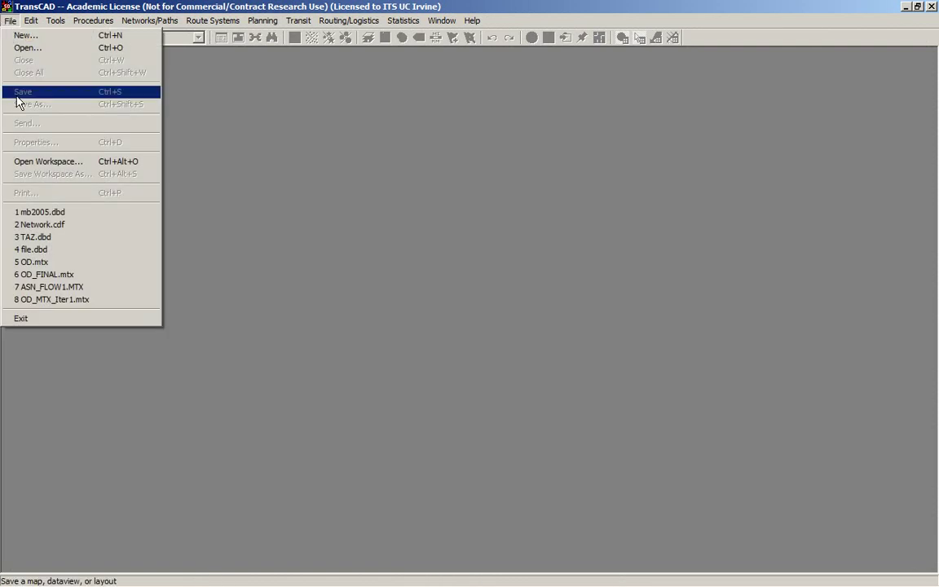
click(57, 214)
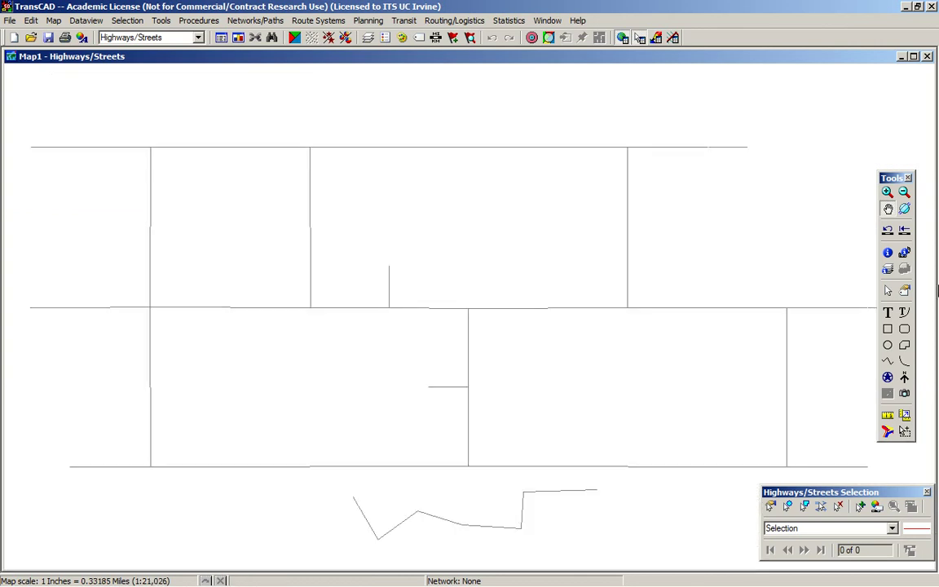
drag(623, 358, 623, 326)
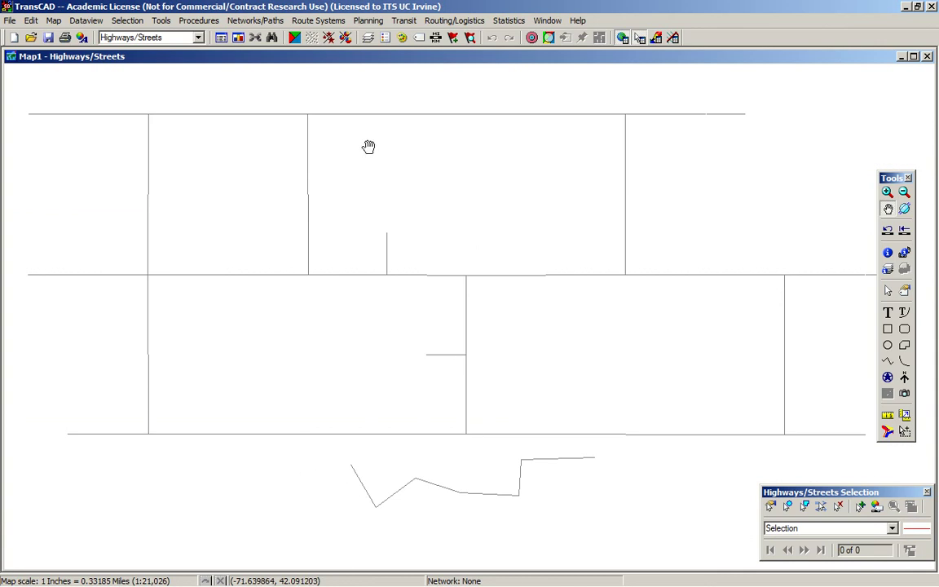
- Unhide the Nodes layer in Map Layers so node dots show at street endpoints
click(367, 38)
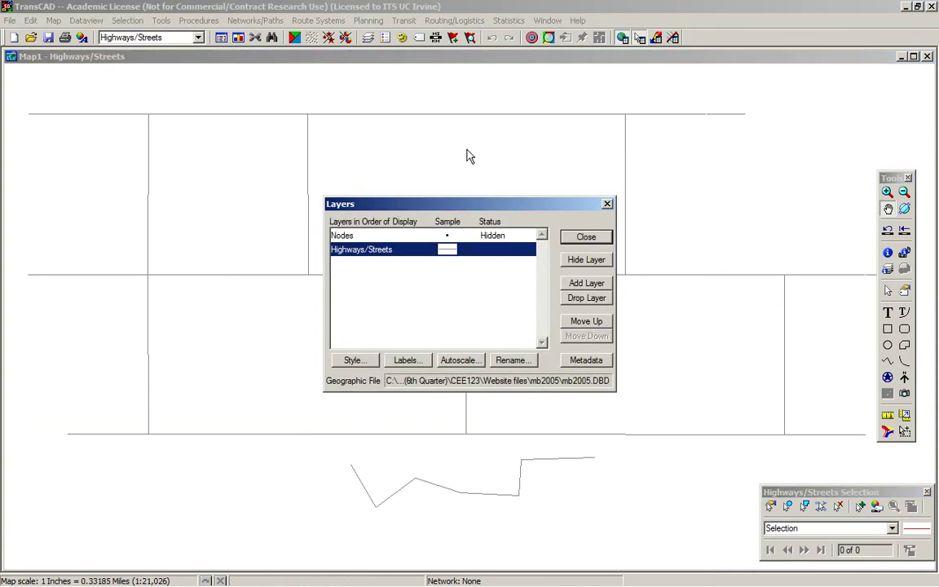
click(587, 237)
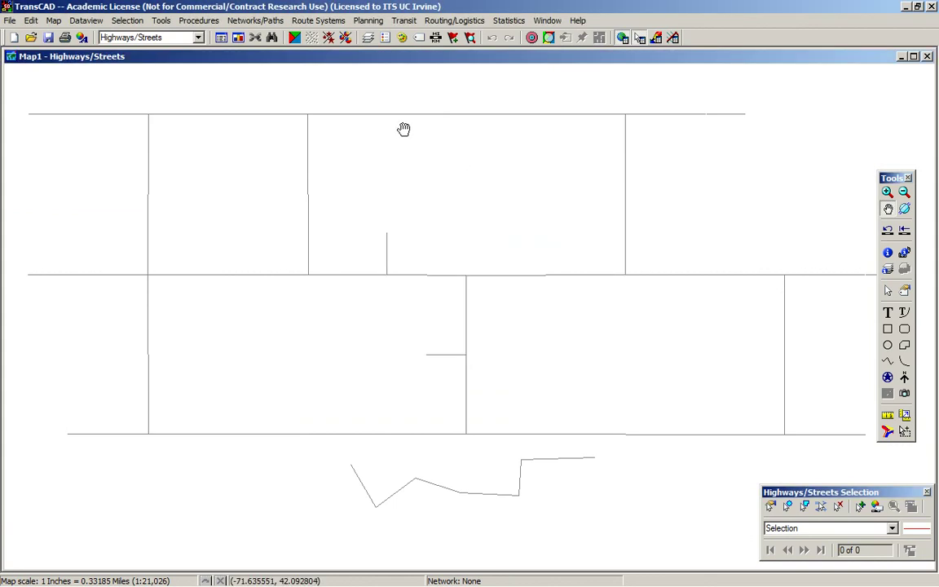
click(367, 43)
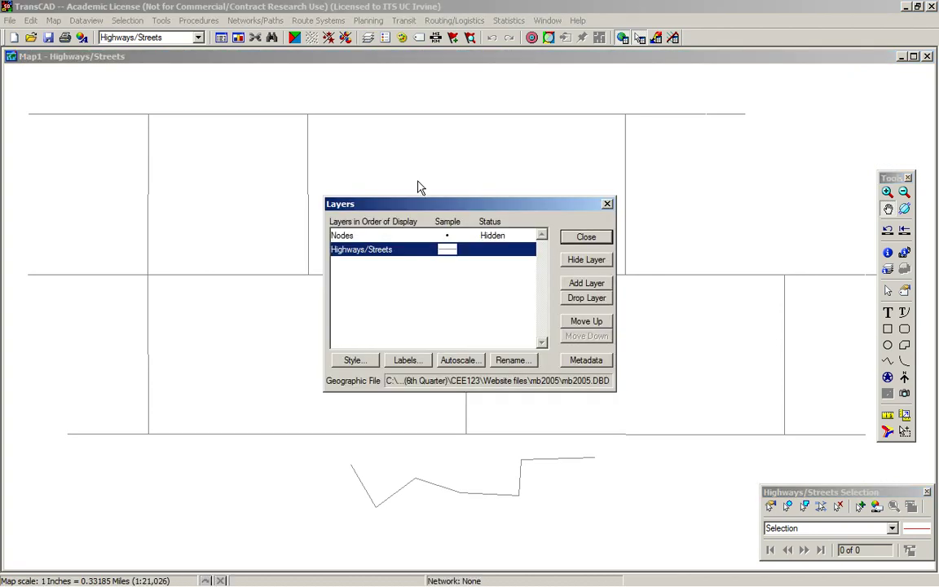
click(448, 236)
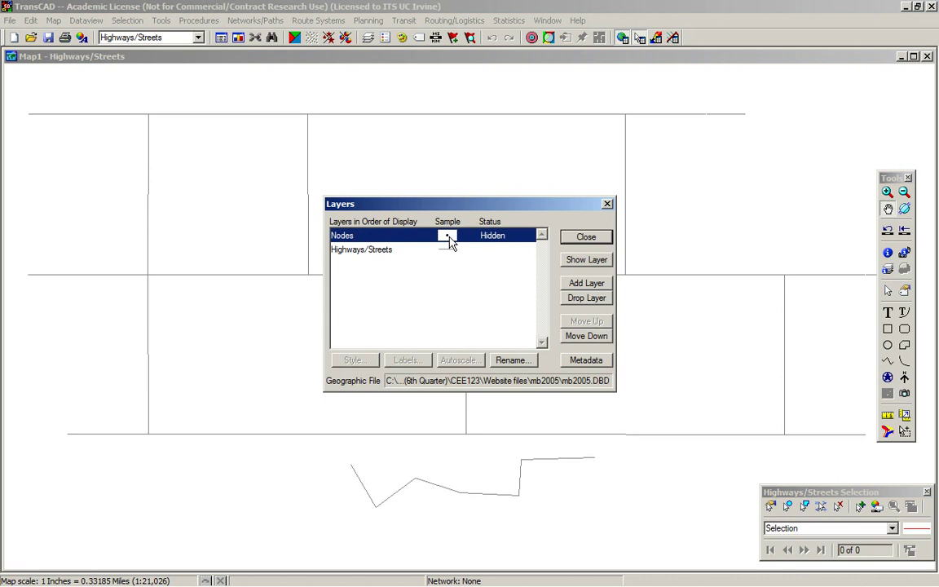
click(597, 259)
click(597, 237)
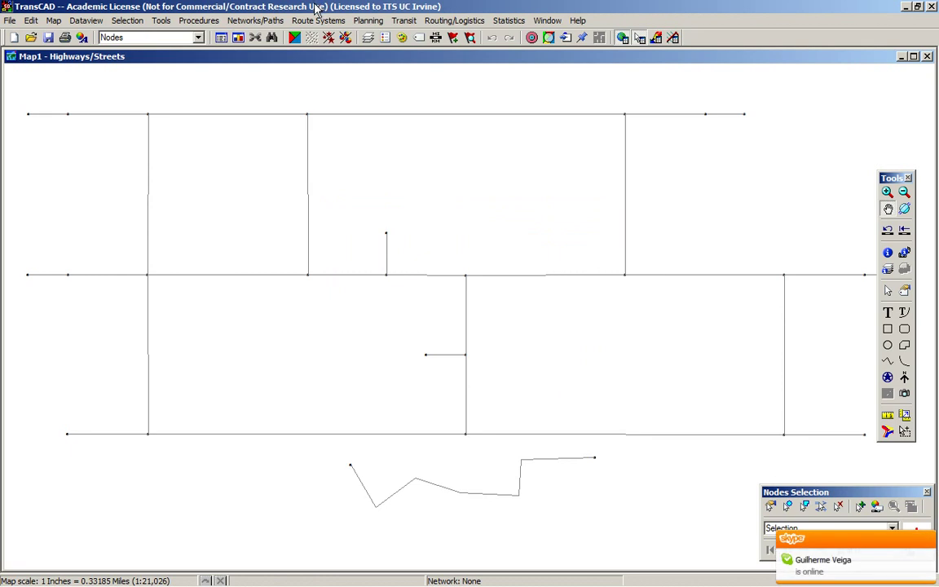
- Set Highways/Streets back as the working layer in the layer dropdown
click(163, 22)
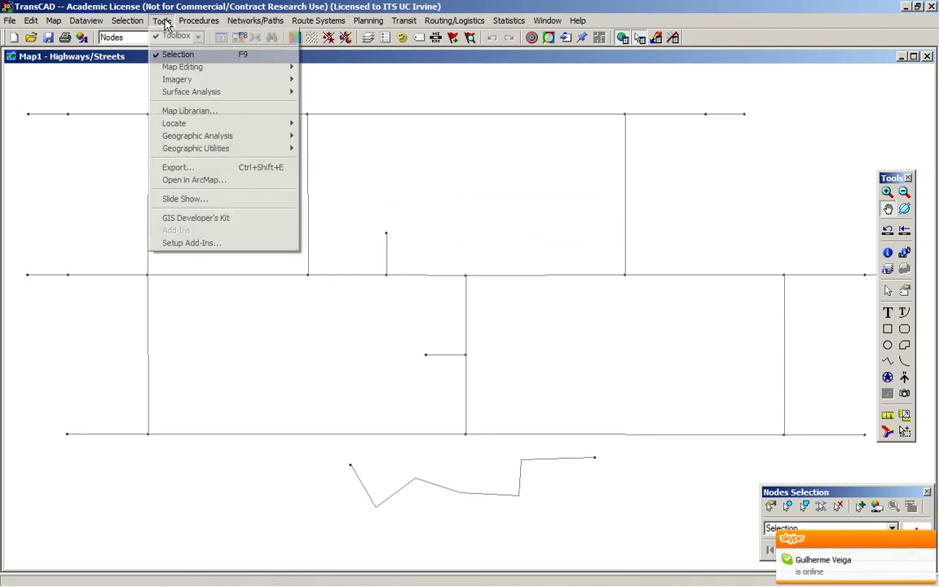
mouse_move(188, 67)
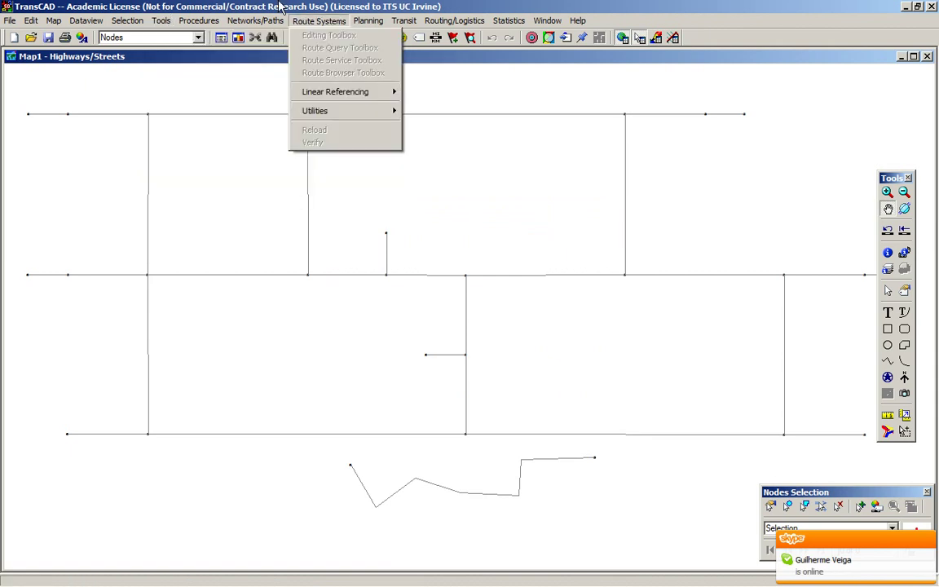
click(172, 58)
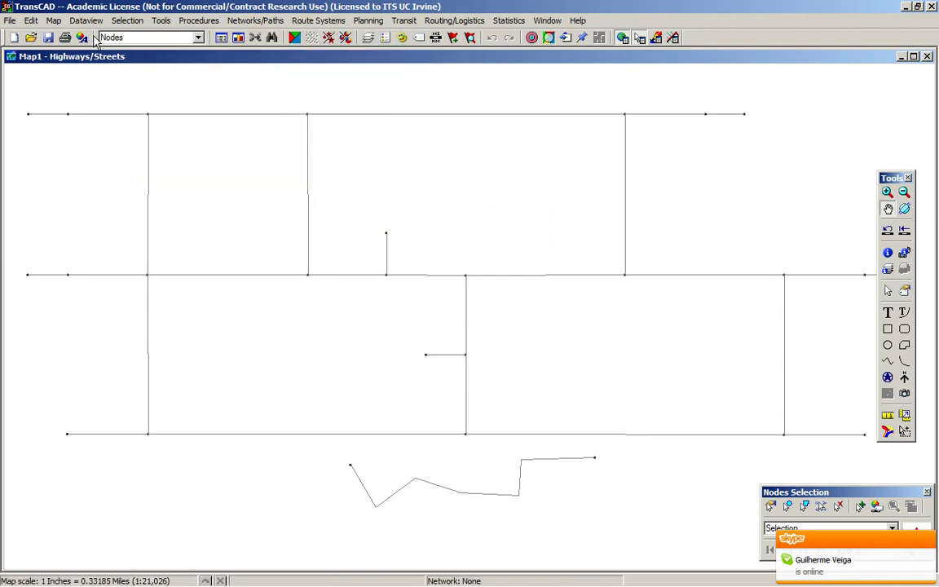
click(114, 37)
click(129, 61)
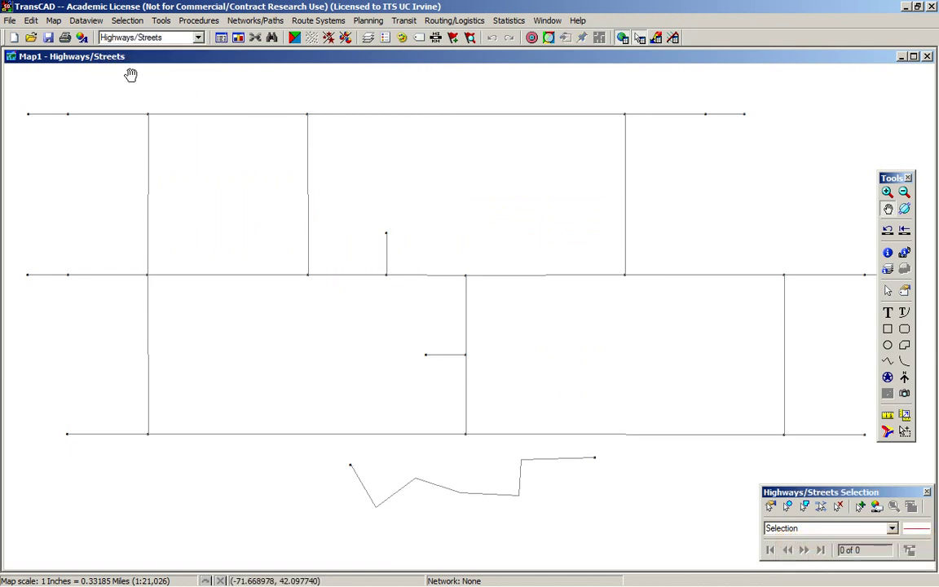
click(161, 20)
mouse_move(195, 68)
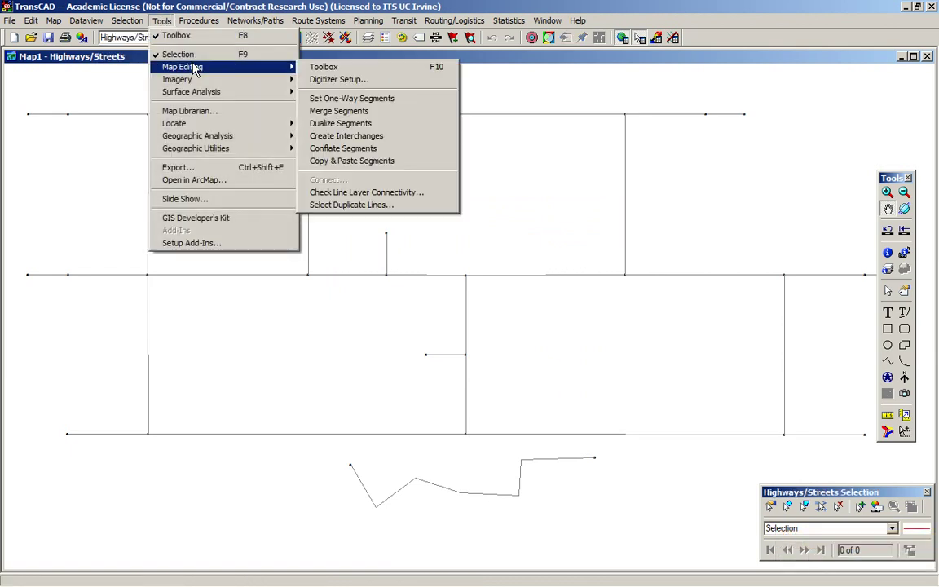
- Place the Map Editing toolbox beside the map and open the Highways/Streets join/split attribute rules
click(356, 70)
drag(297, 445, 752, 202)
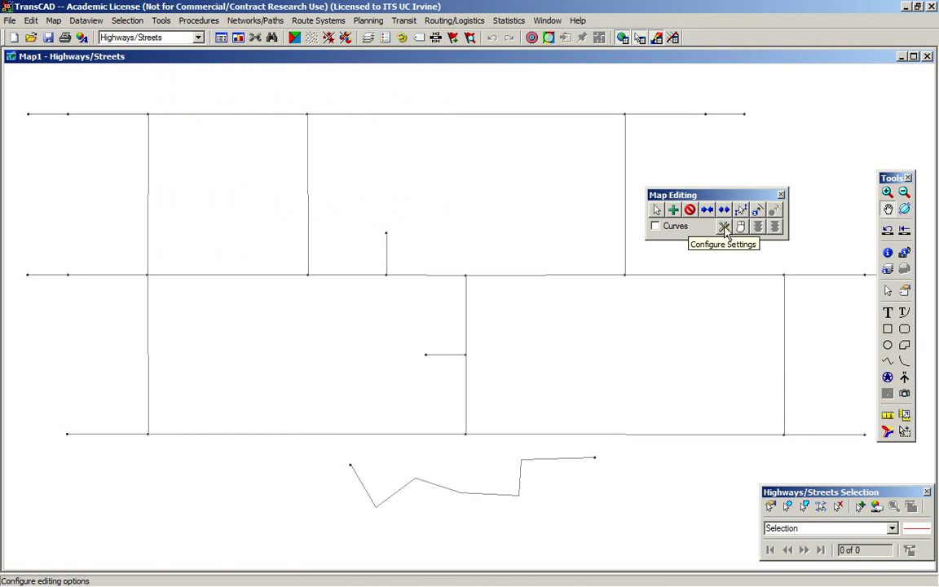
click(725, 228)
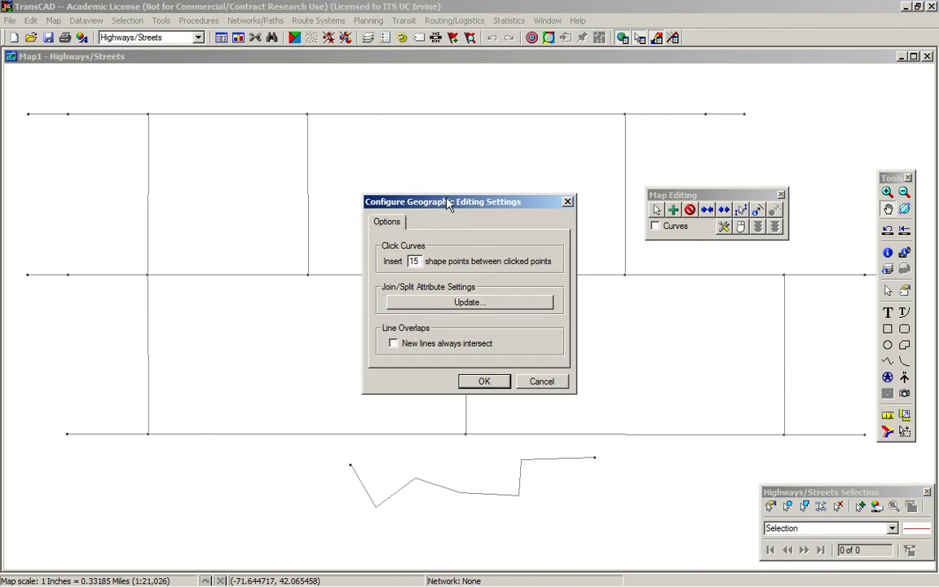
drag(400, 179, 256, 137)
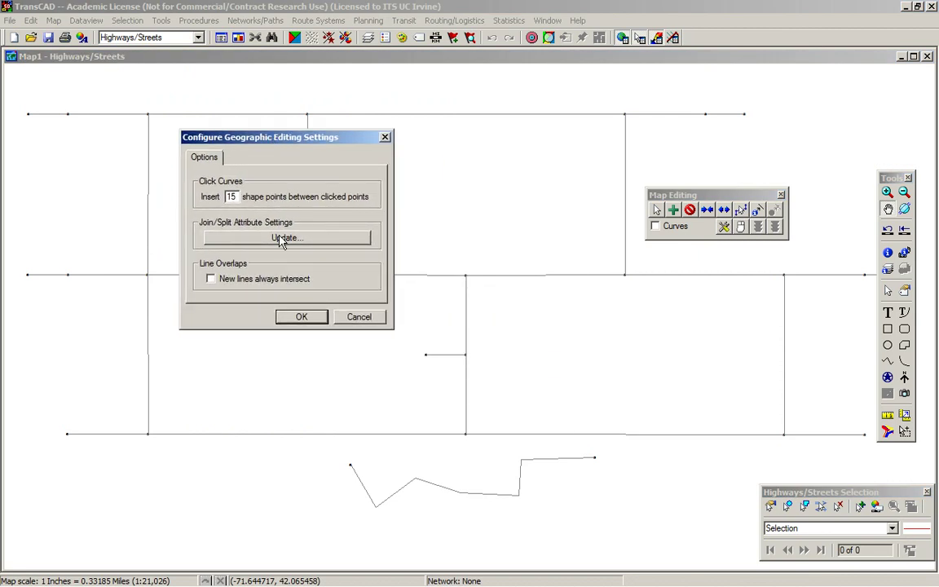
click(280, 239)
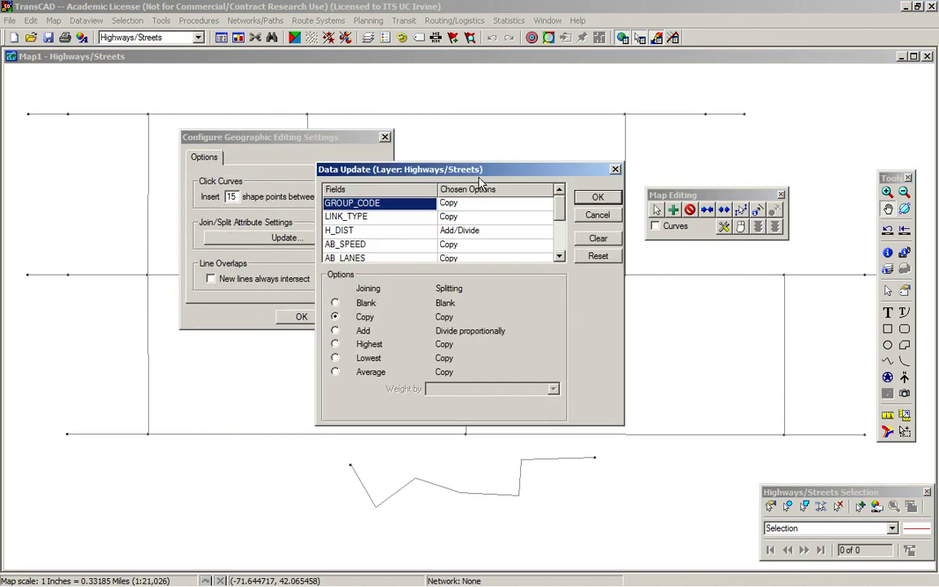
drag(481, 186, 484, 159)
mouse_move(561, 181)
mouse_down()
mouse_move(562, 224)
mouse_move(557, 171)
mouse_up()
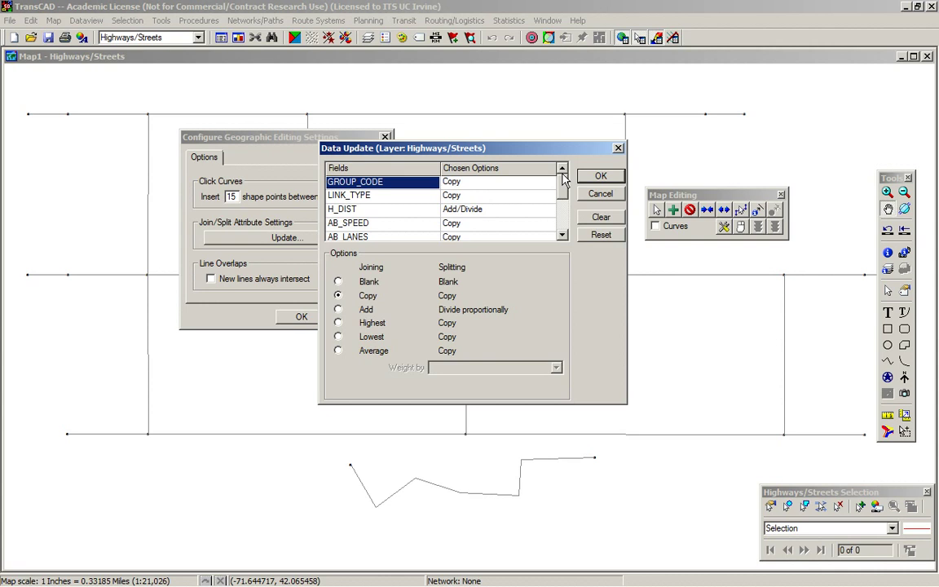
drag(489, 151, 495, 140)
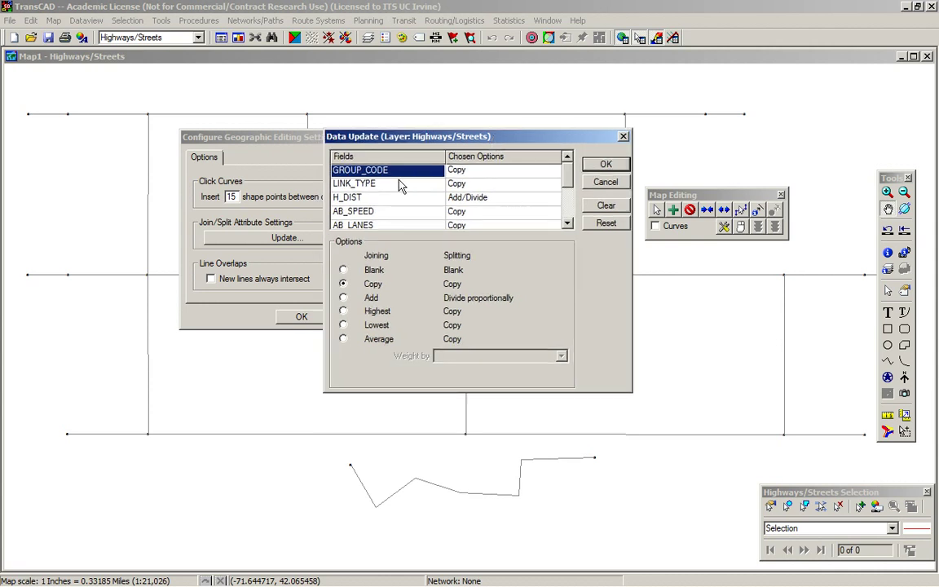
- Review the rules for LINK_TYPE, GROUP_CODE, AB_SPEED, AB_LANES, AB_CAPACITY and BA_SPEED
click(400, 184)
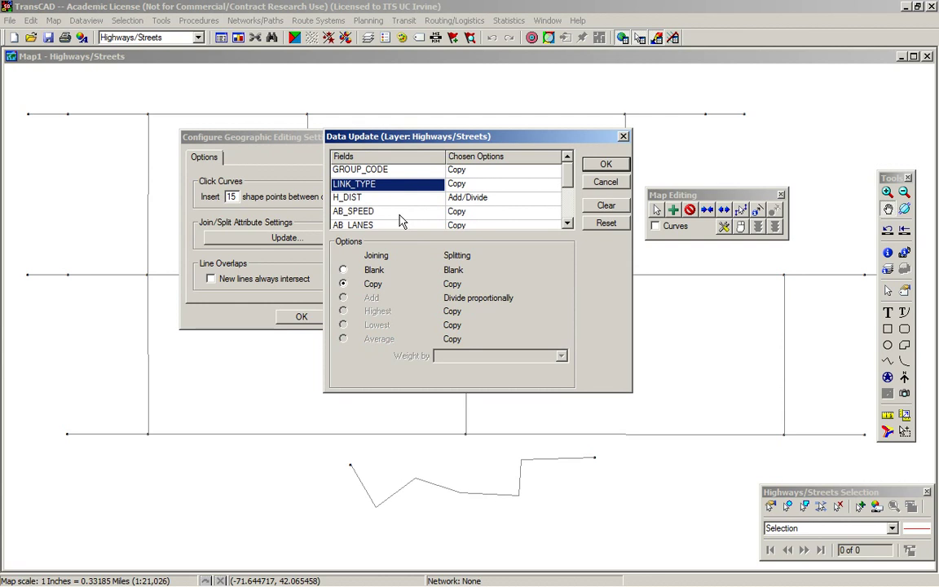
click(404, 171)
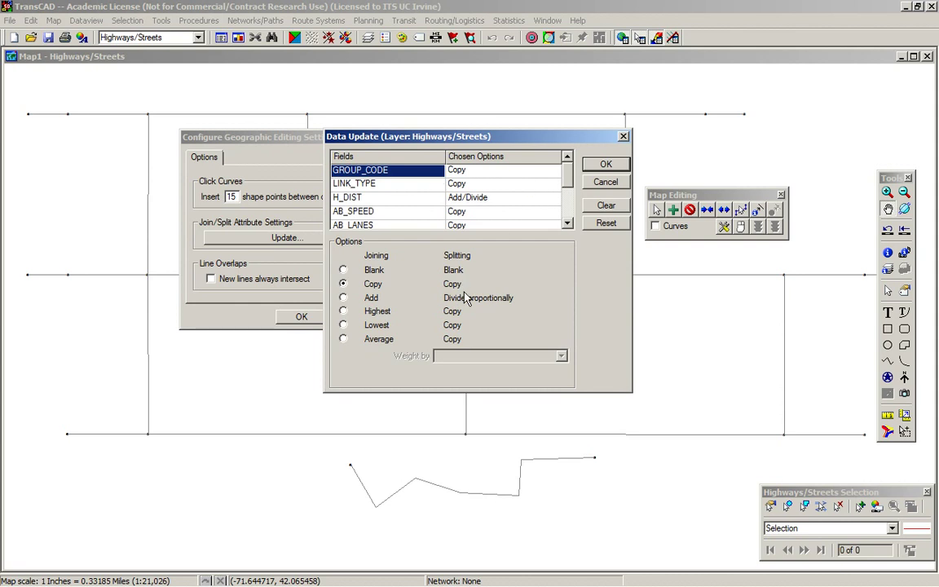
key(Down)
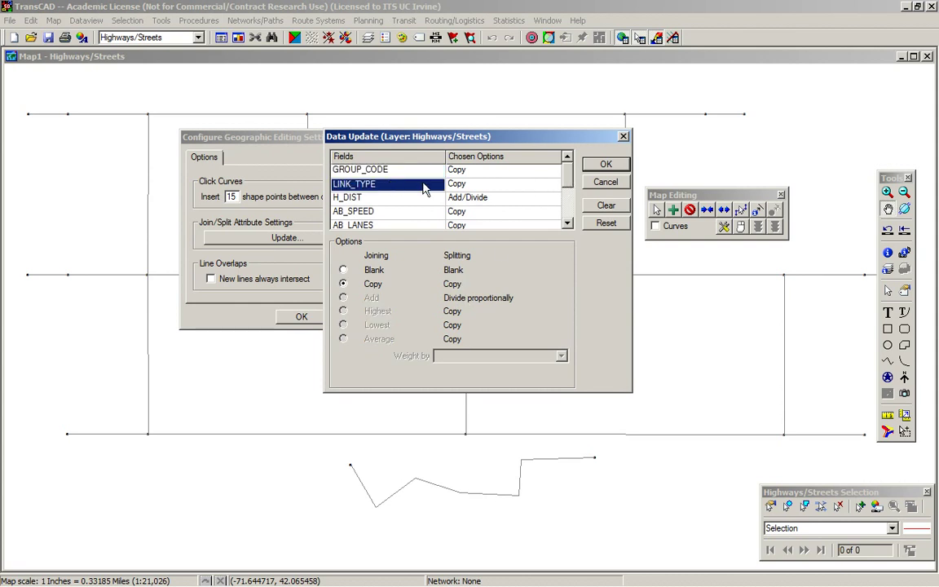
scroll(568, 178, down, 2)
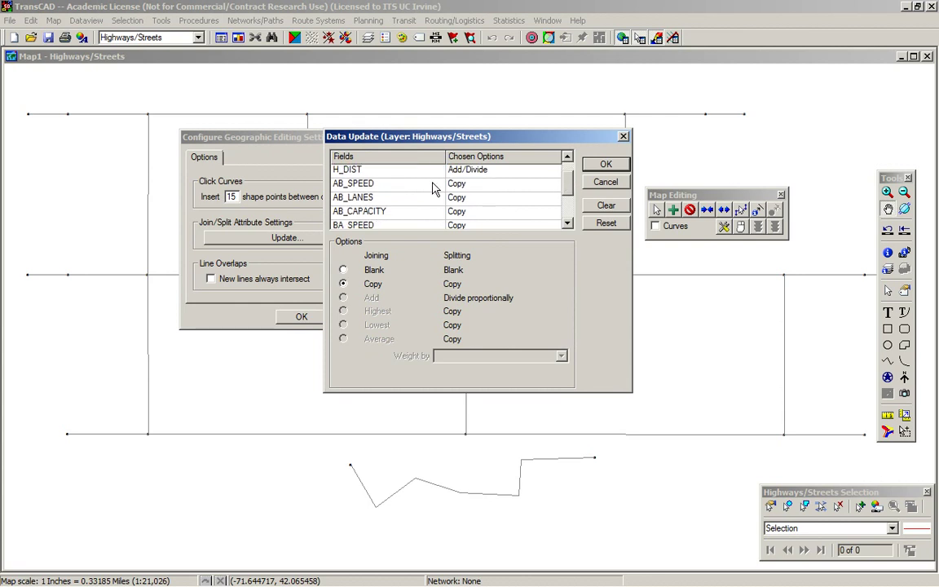
click(434, 185)
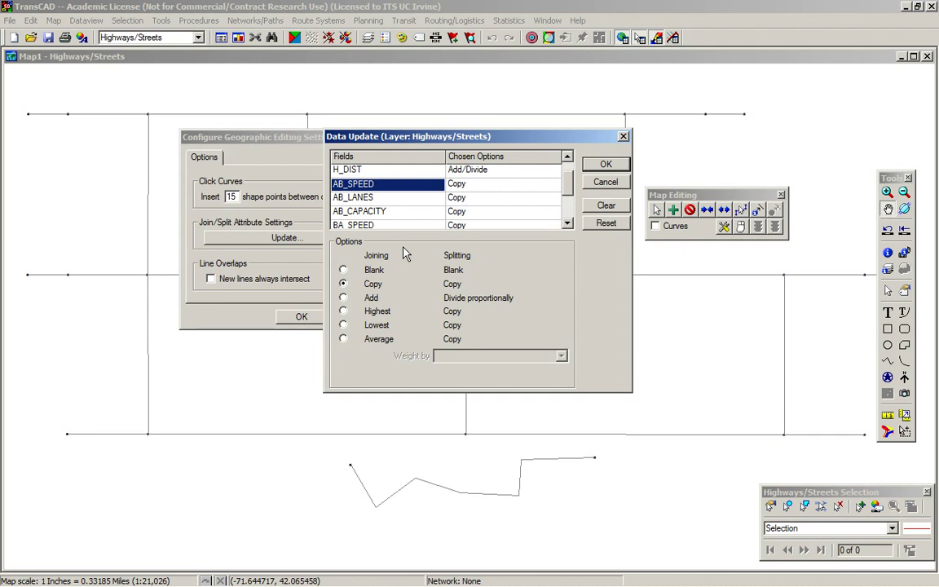
click(391, 200)
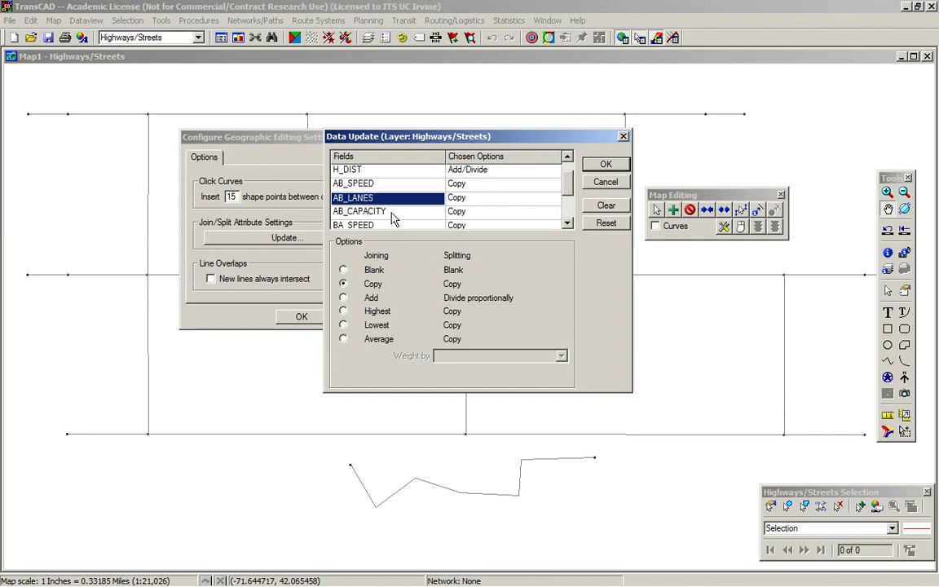
click(387, 213)
click(389, 225)
scroll(563, 204, down, 2)
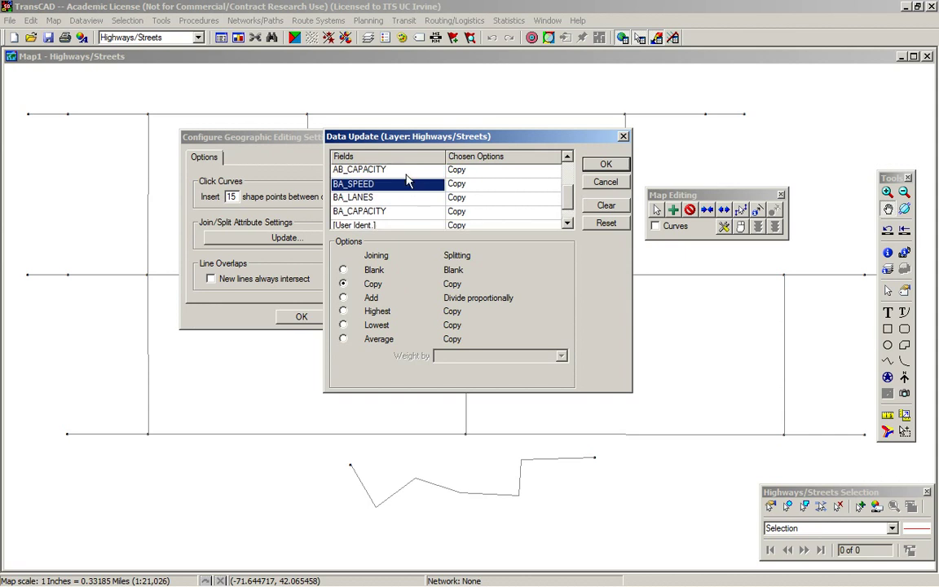
- Set AB_CAPACITY and BA_CAPACITY joining to Lowest and confirm both settings dialogs
click(368, 169)
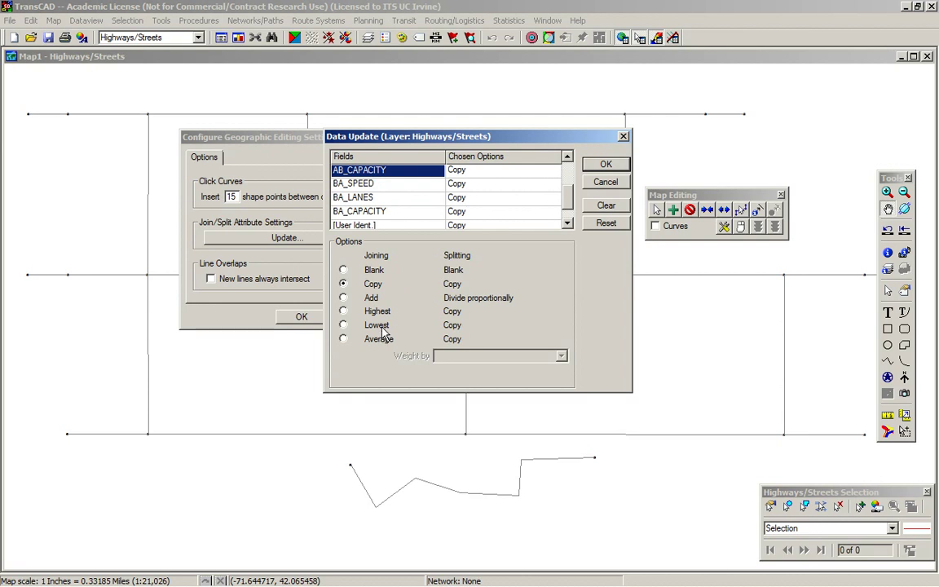
click(344, 324)
click(371, 211)
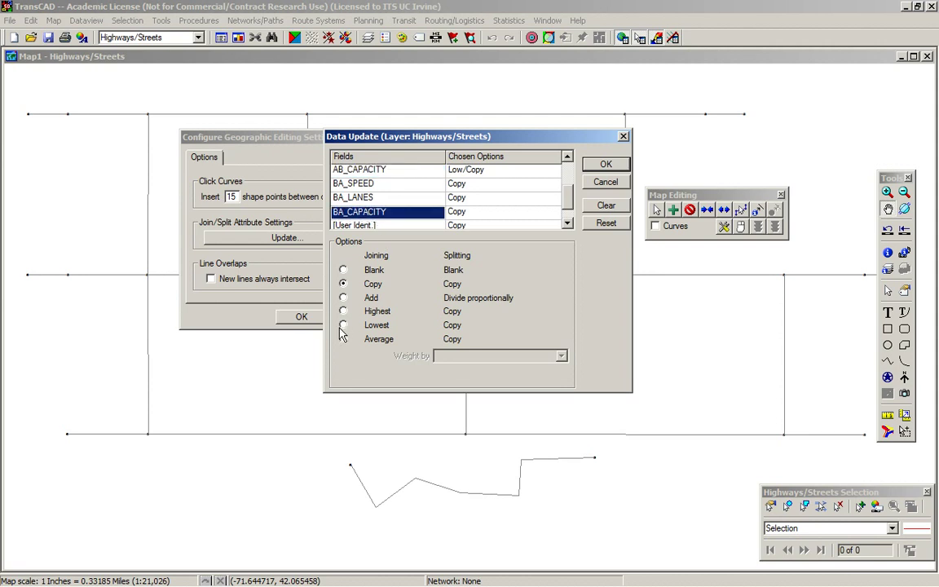
click(344, 325)
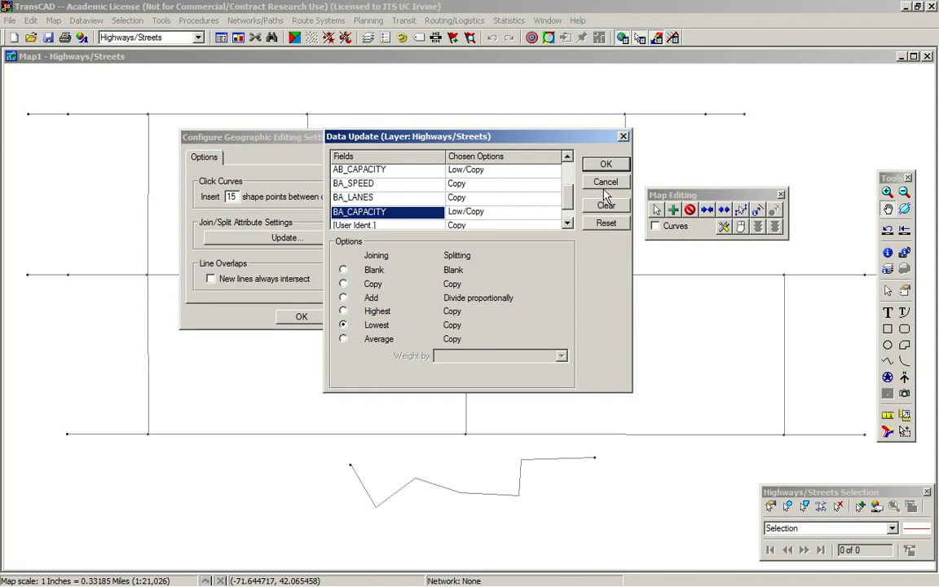
click(606, 164)
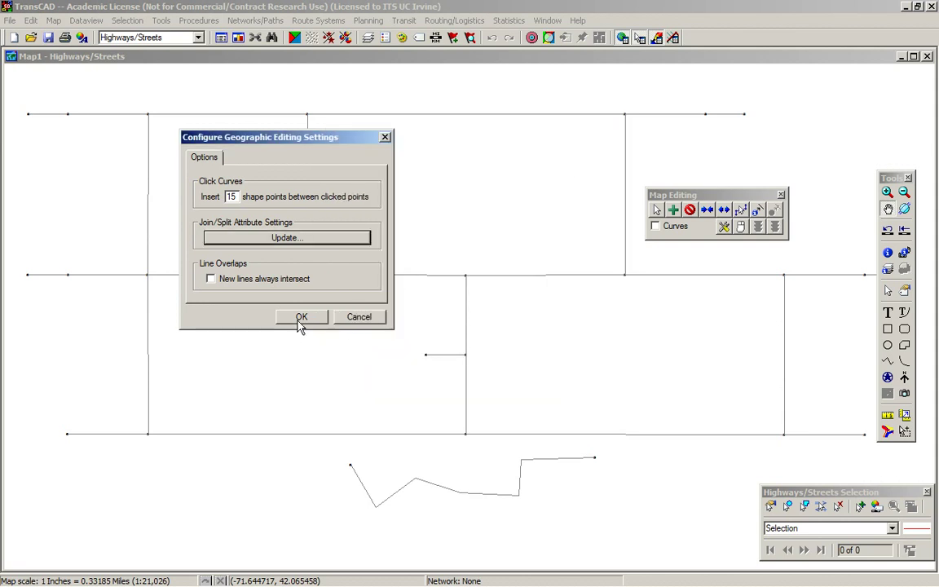
click(291, 316)
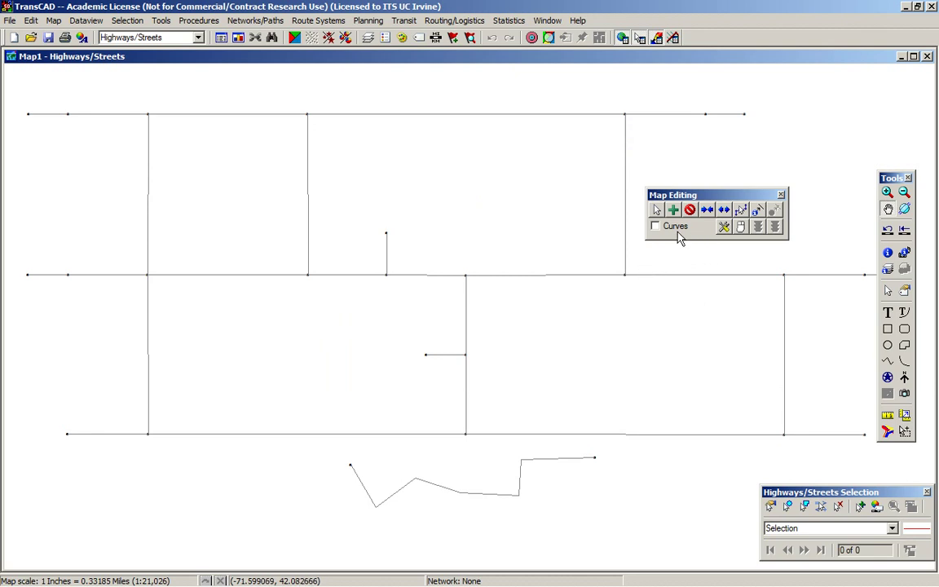
- Drag the zigzag street's right end down and its left end down-left, then cancel those edits
click(656, 212)
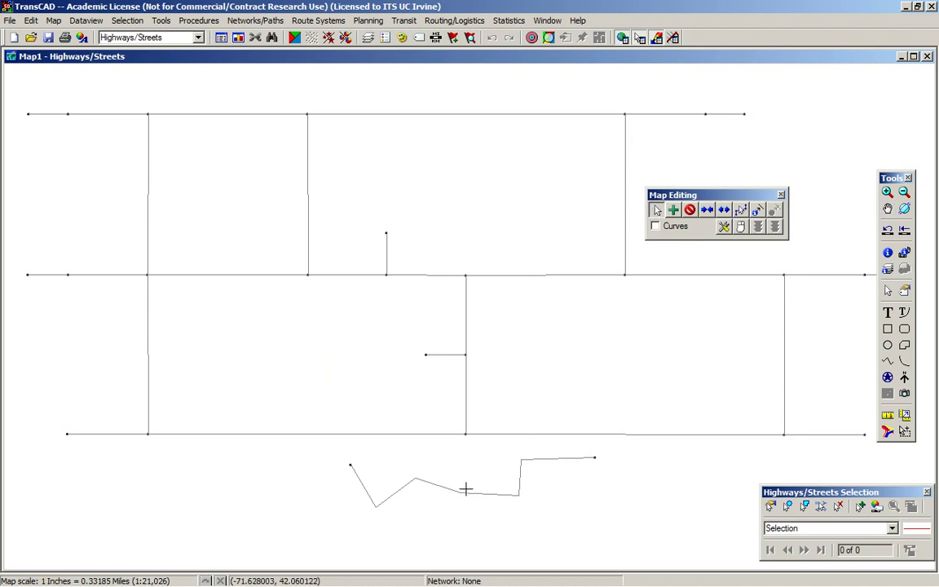
click(595, 458)
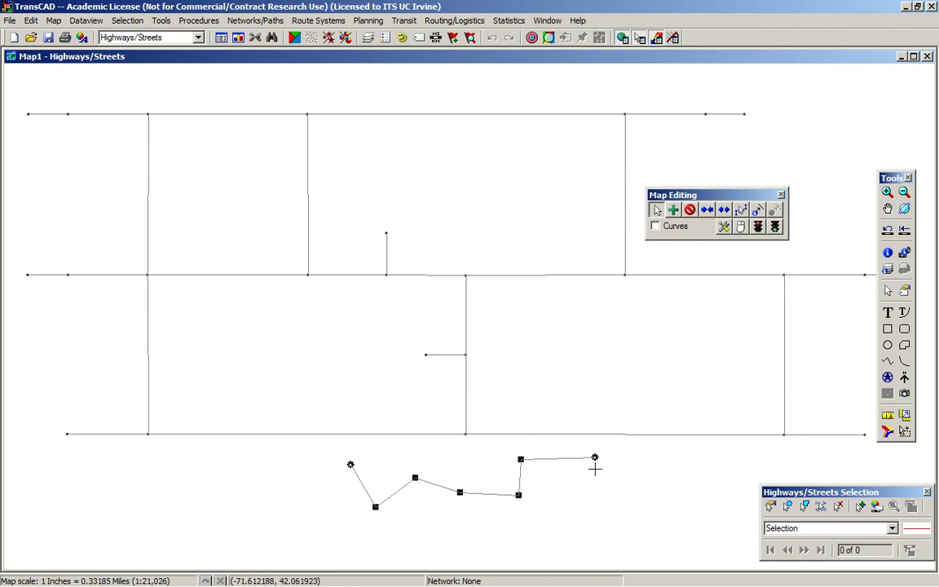
drag(595, 458, 566, 500)
drag(350, 465, 321, 495)
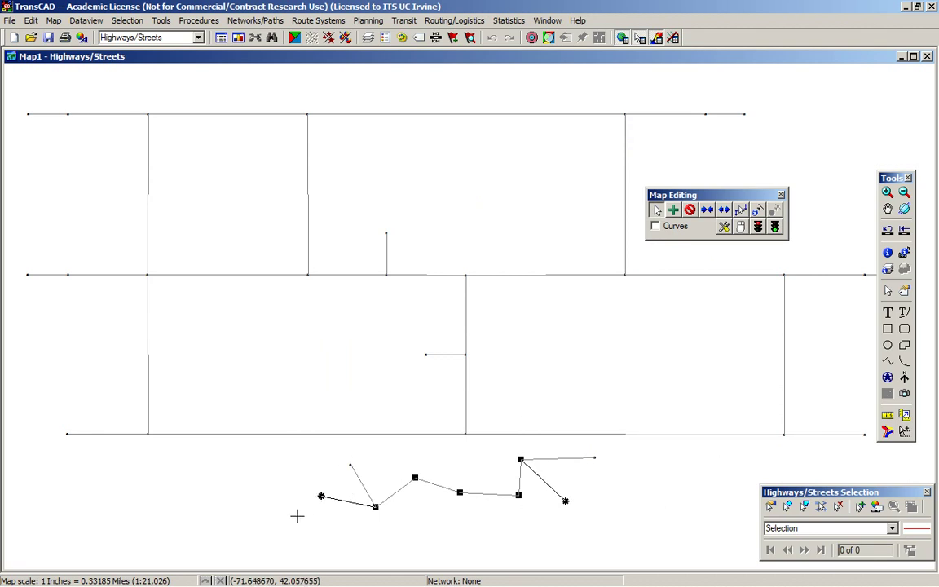
click(757, 228)
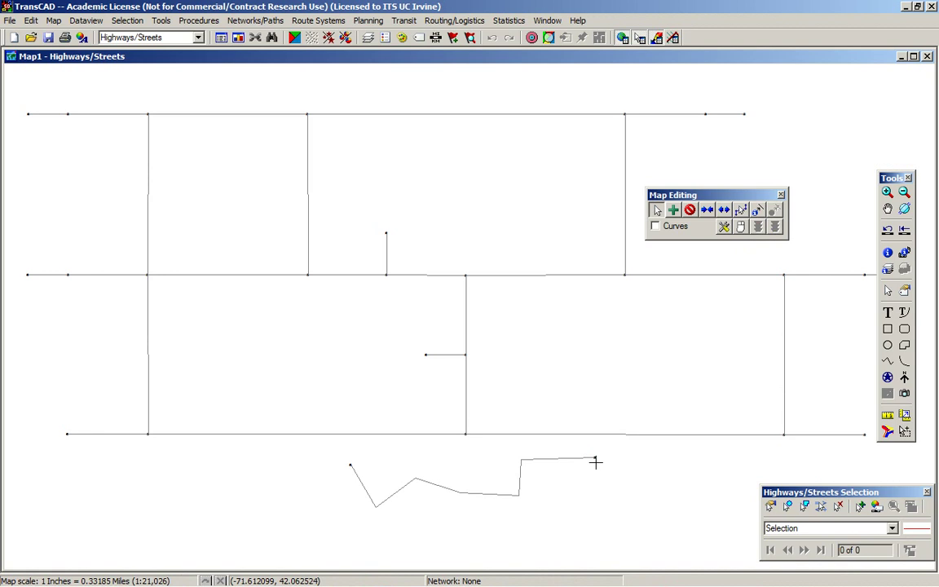
- Lower the street's right end and move its left end down-left again, then save
drag(595, 458, 578, 493)
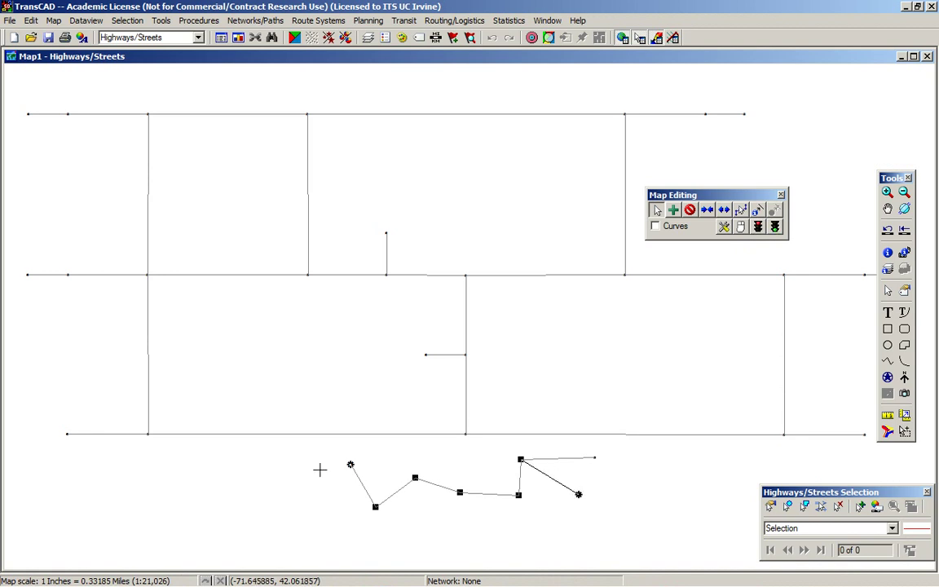
drag(348, 464, 315, 493)
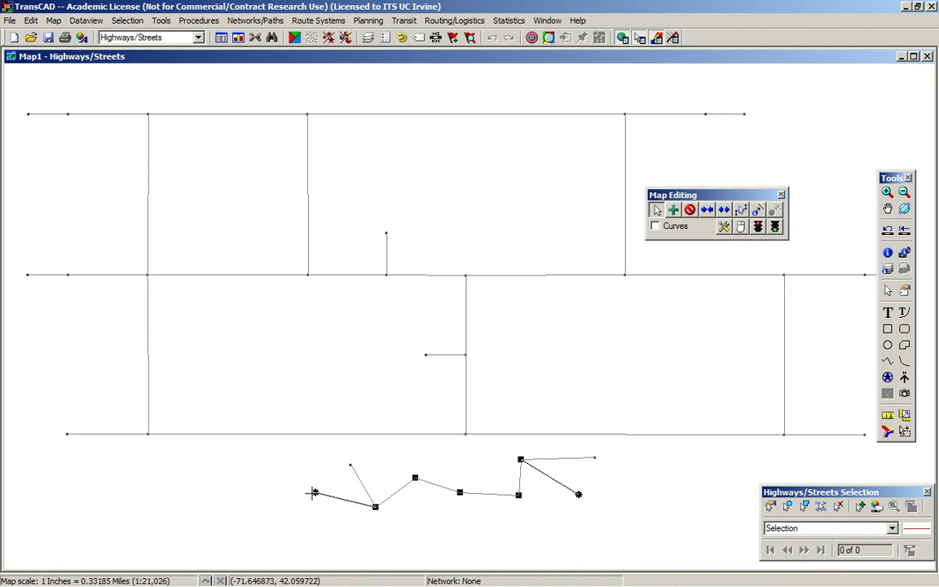
click(775, 227)
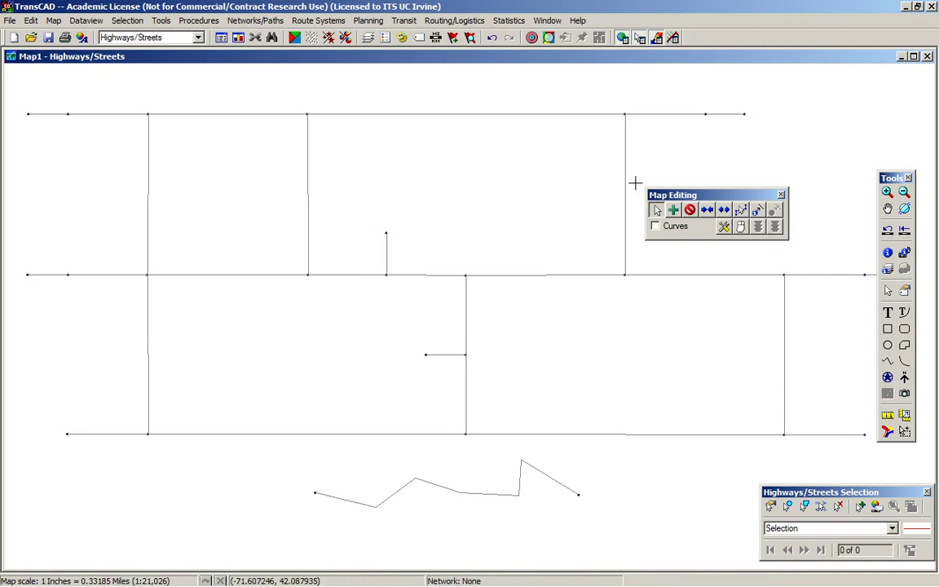
- Add a short road running down from the zigzag street and save it
click(673, 210)
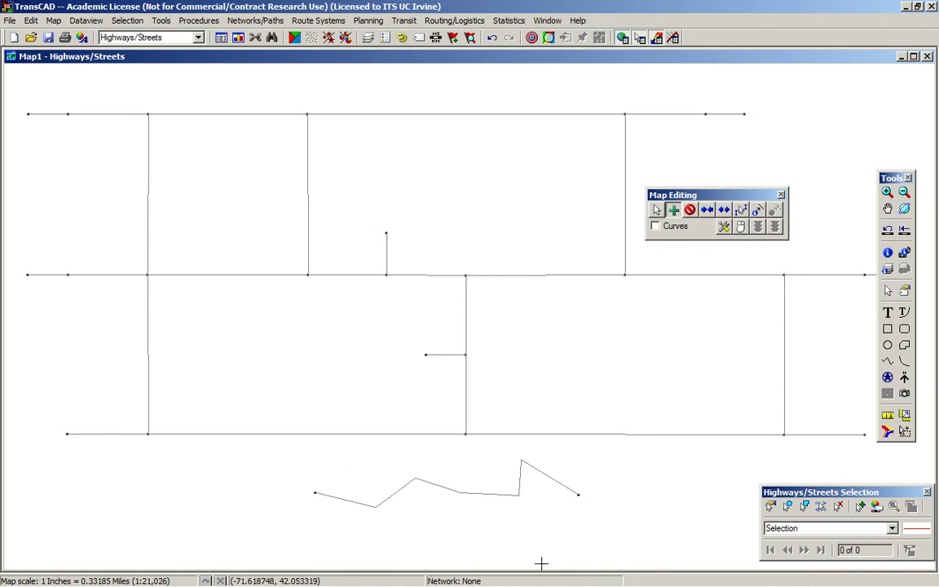
double_click(578, 494)
click(479, 492)
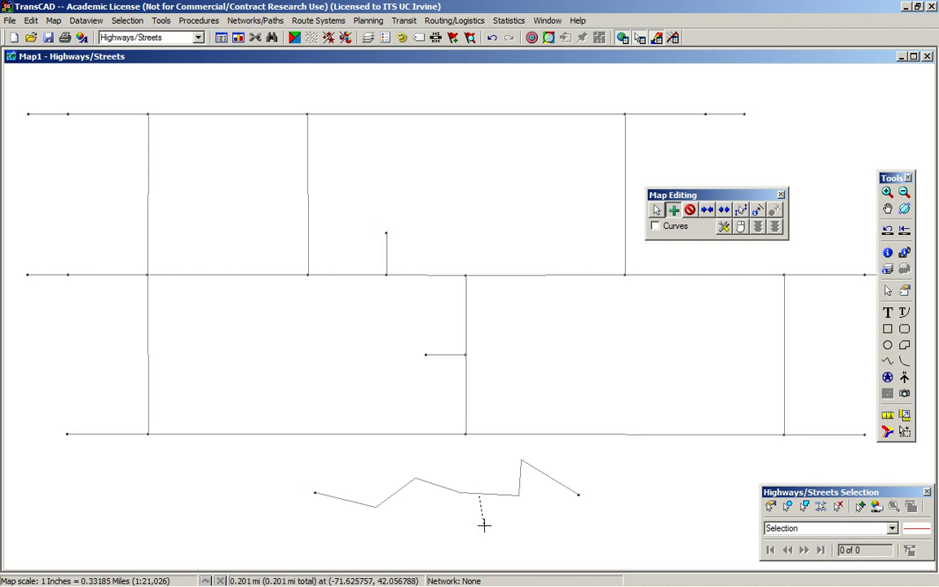
double_click(485, 557)
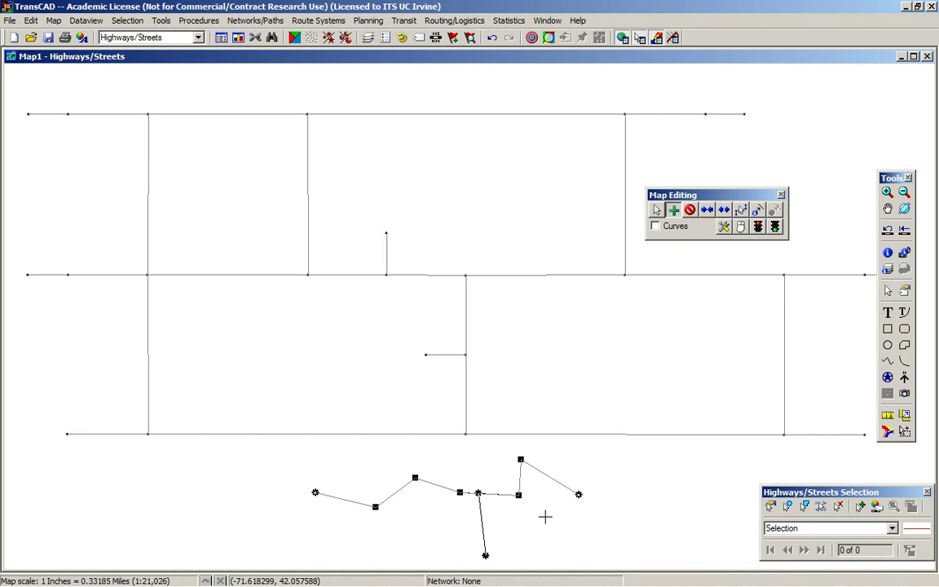
click(775, 227)
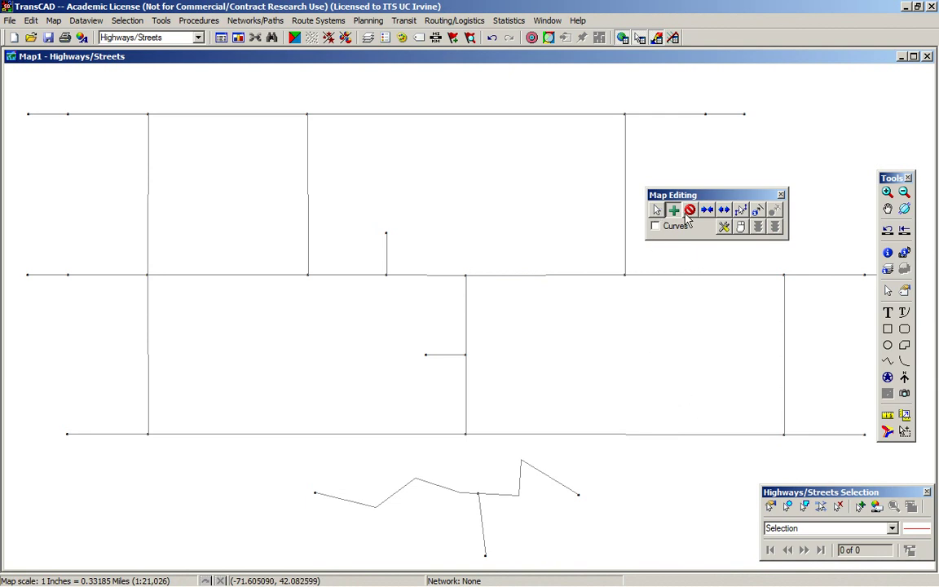
- Delete the new short road and save the deletion
click(689, 211)
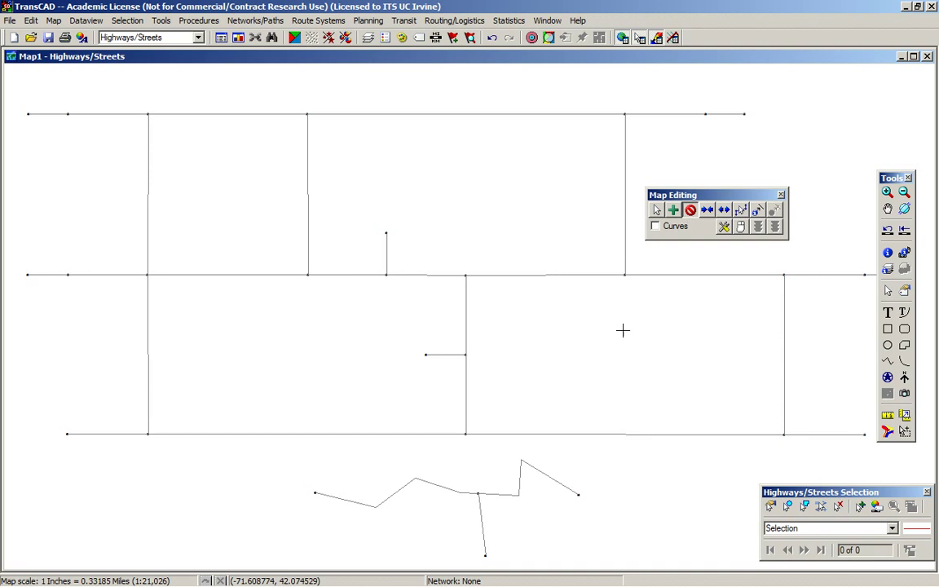
click(480, 518)
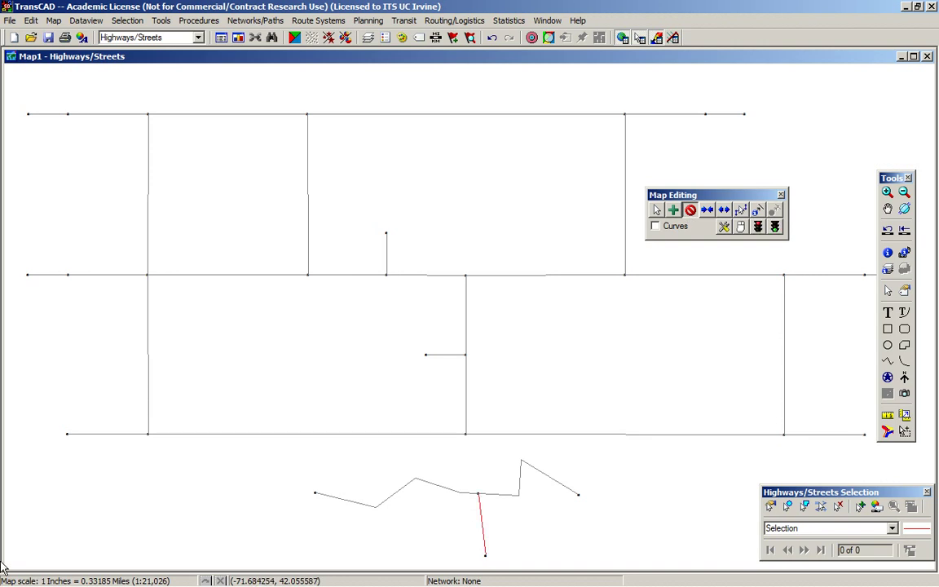
click(777, 231)
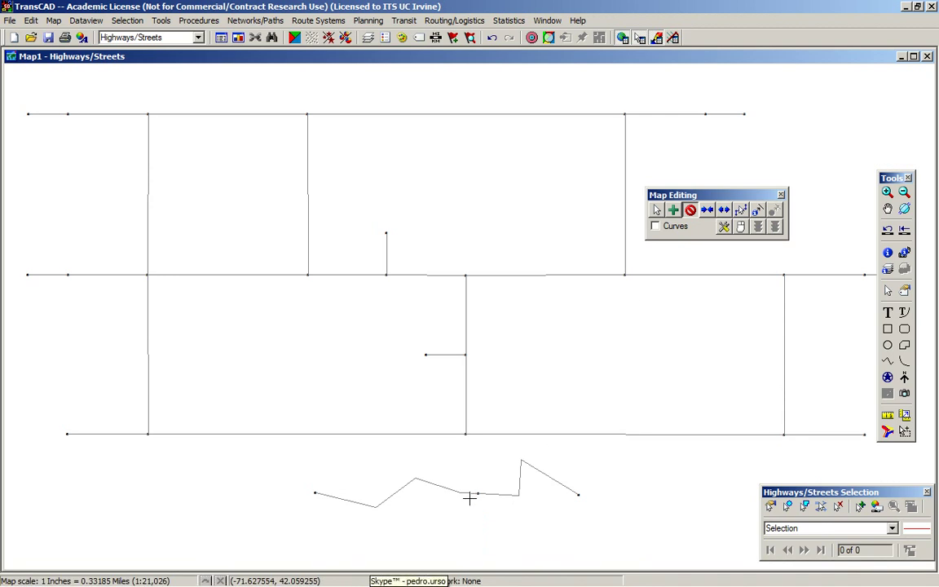
- Join the zigzag street's two pieces at their shared node and save the edit
click(708, 211)
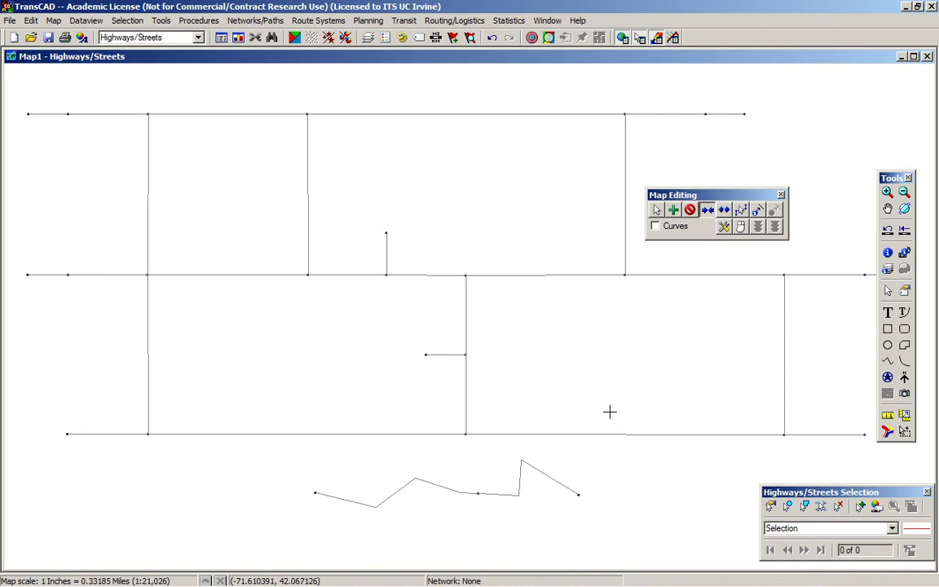
click(478, 494)
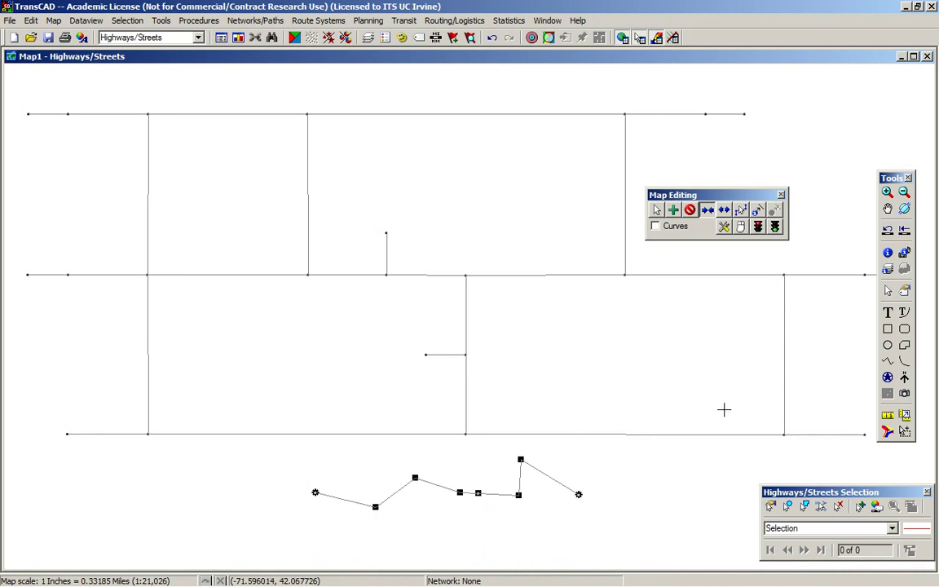
click(774, 228)
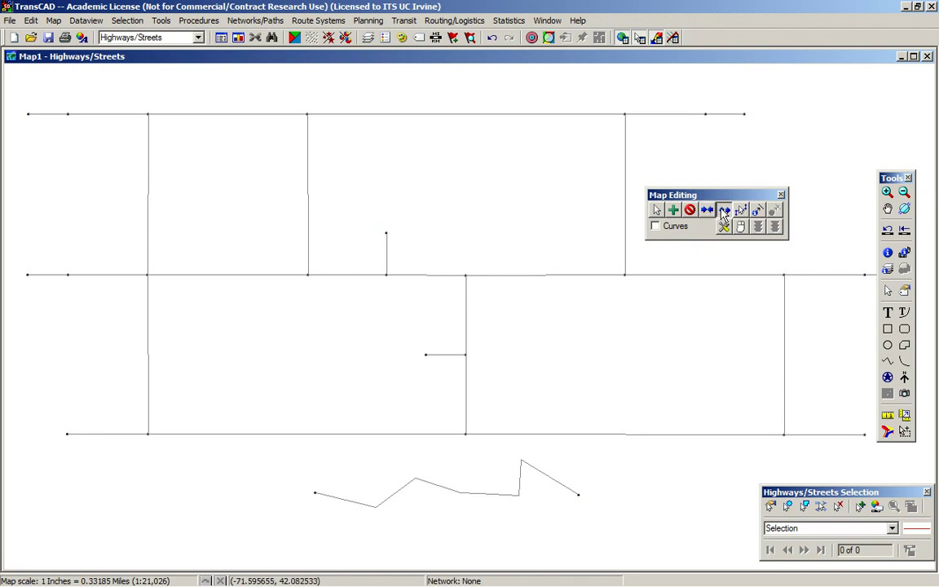
- Split the zigzag street just right of its first peak, save, and select the right-hand piece for modifying
click(724, 213)
click(438, 485)
click(774, 227)
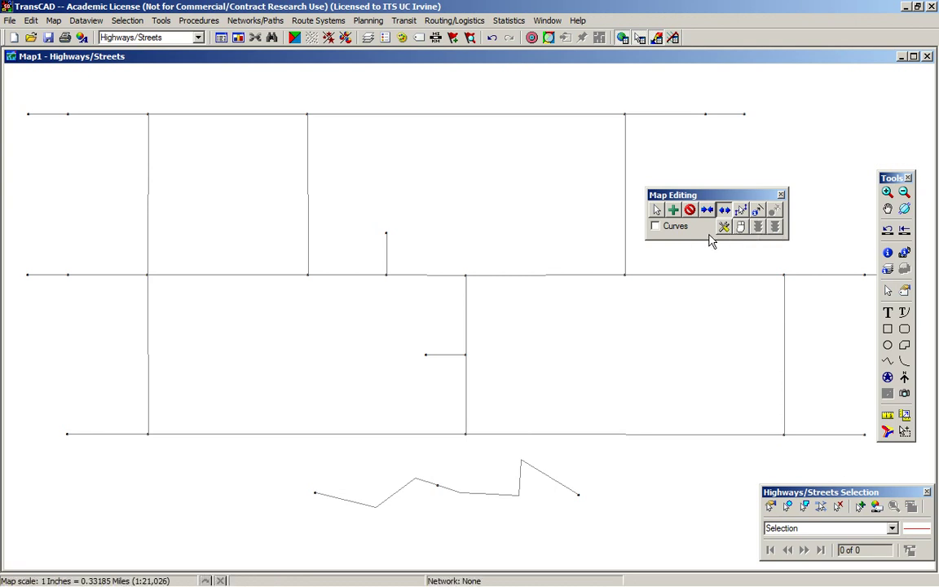
click(656, 211)
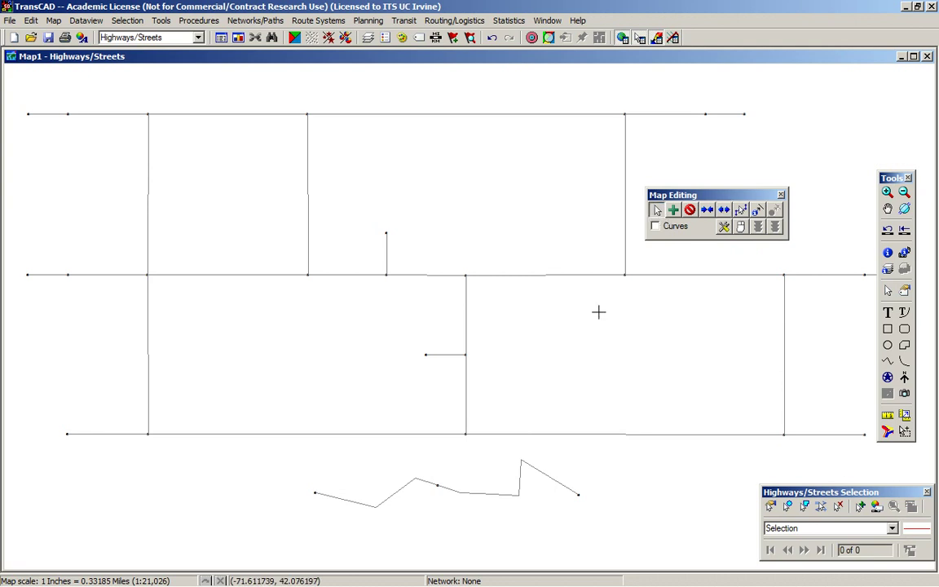
click(519, 495)
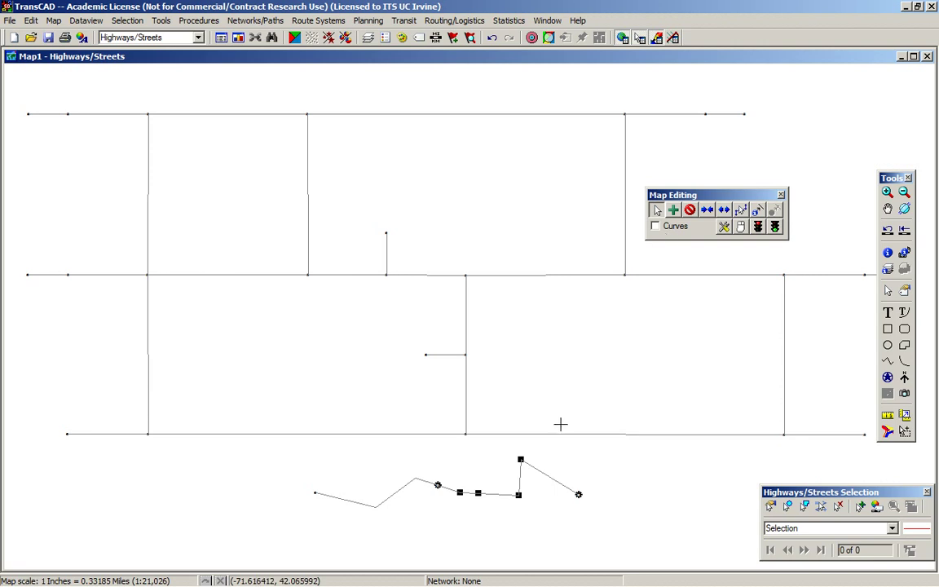
- Drag two shape points on the right-hand piece to flatten its peak, saving after each move
drag(519, 494, 556, 487)
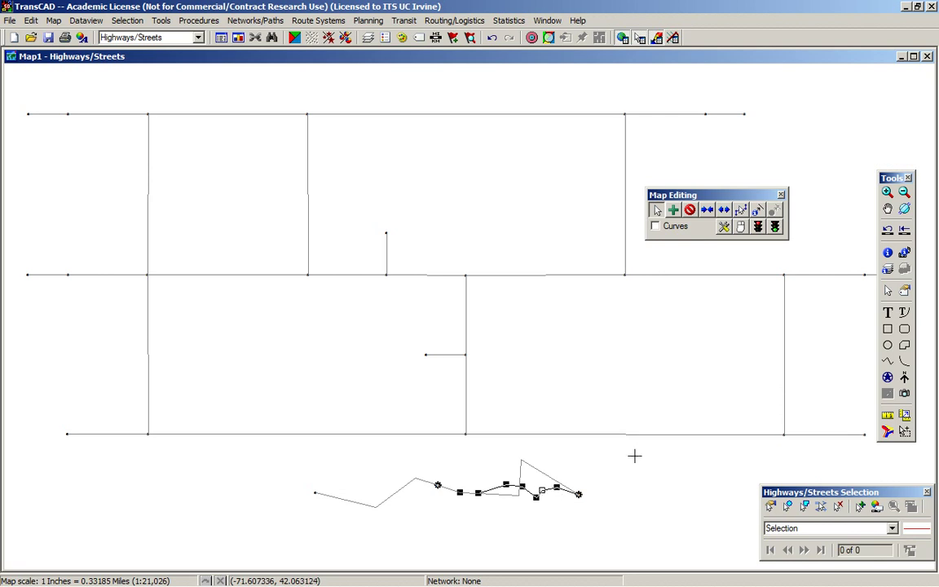
click(774, 227)
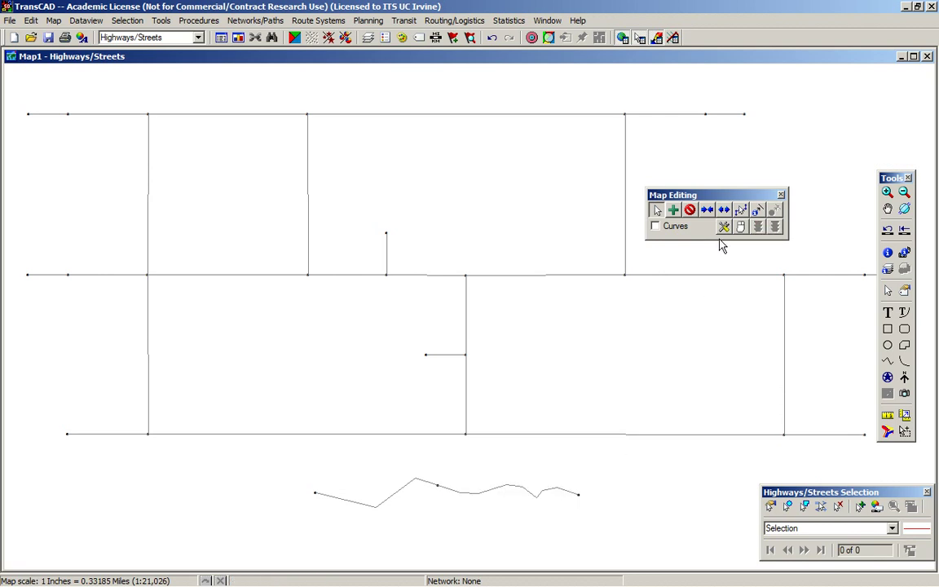
click(536, 496)
drag(536, 499, 532, 489)
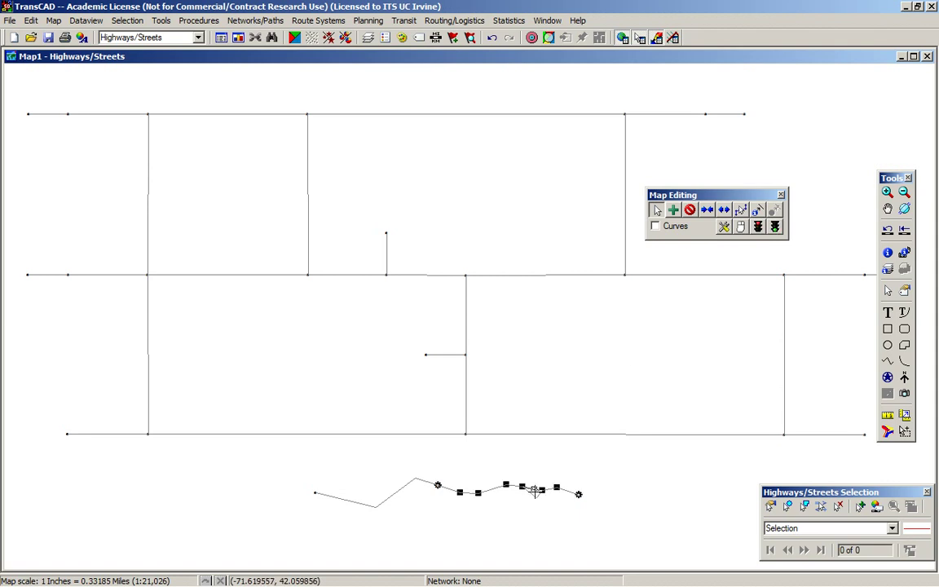
click(775, 229)
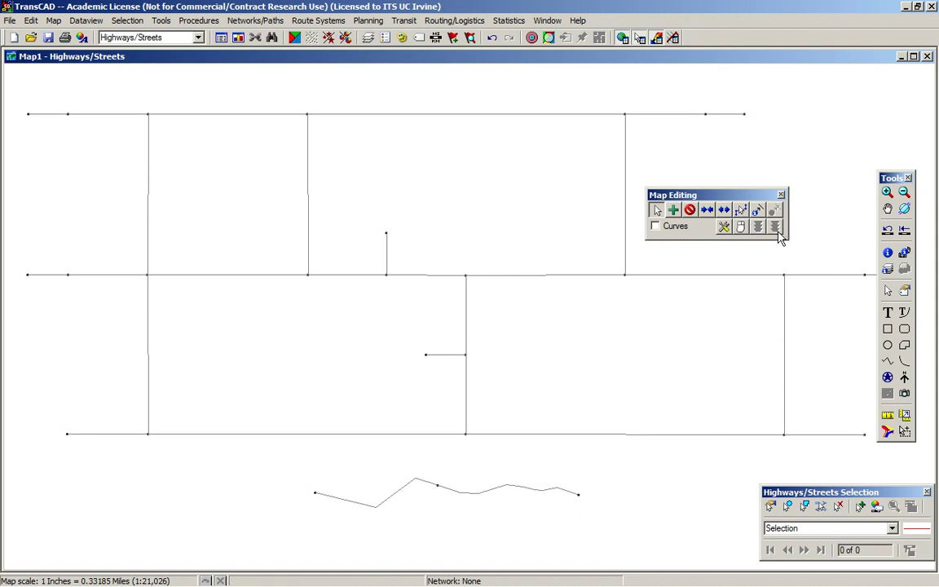
click(659, 211)
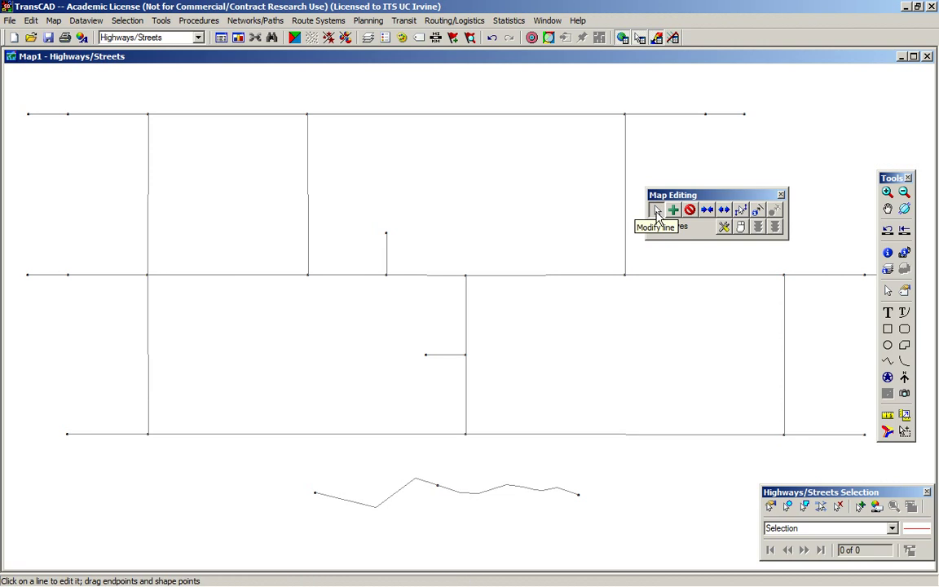
click(466, 277)
drag(466, 275, 458, 245)
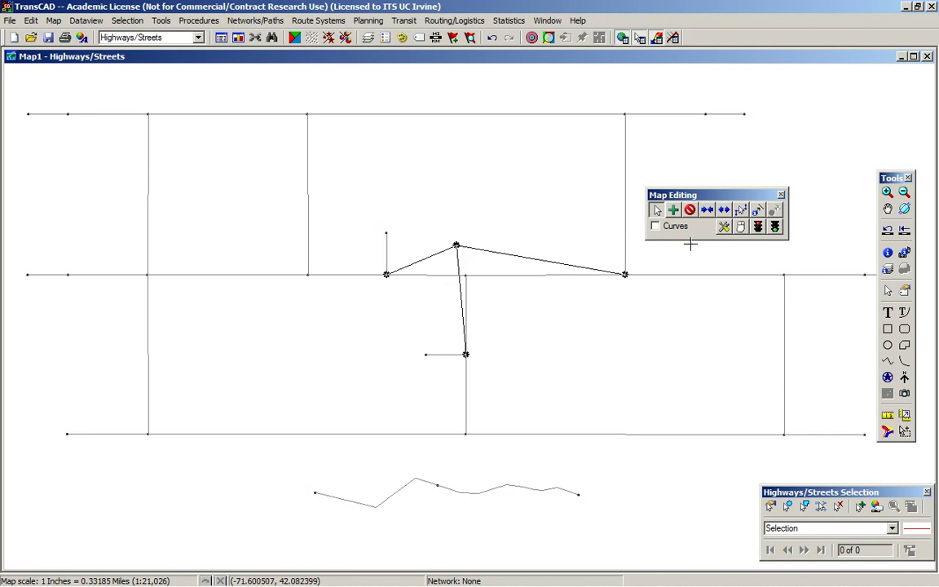
click(757, 227)
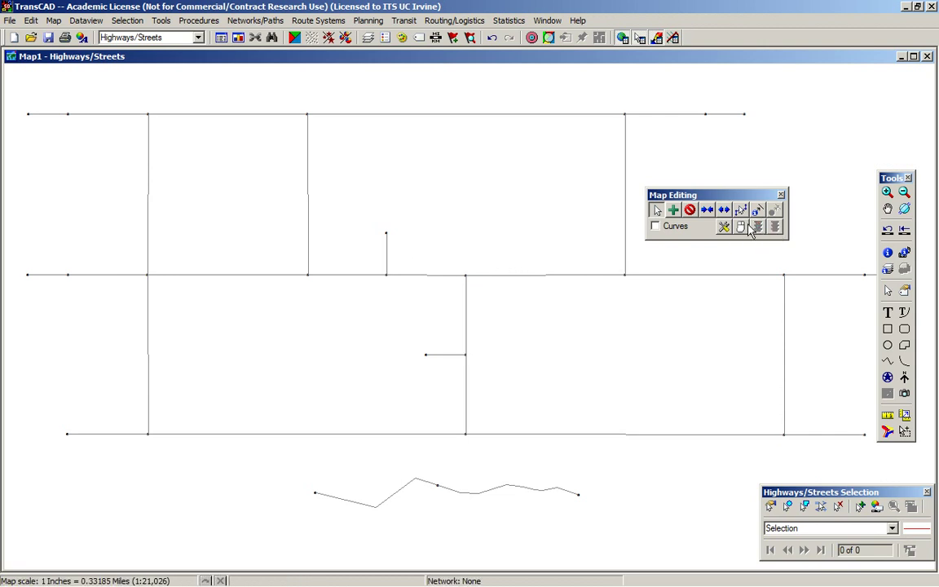
mouse_move(149, 276)
mouse_down()
mouse_move(143, 295)
mouse_move(146, 238)
mouse_move(151, 266)
mouse_up()
click(758, 227)
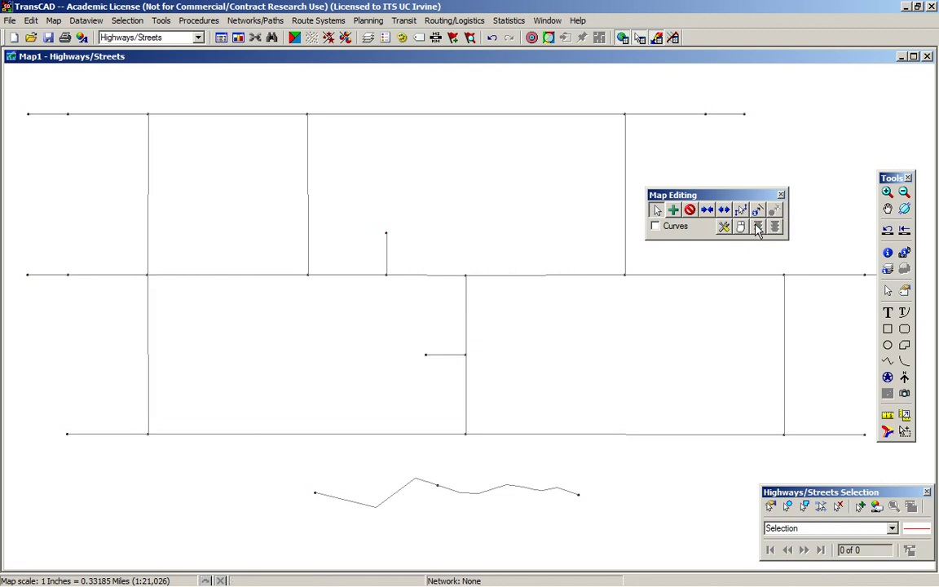